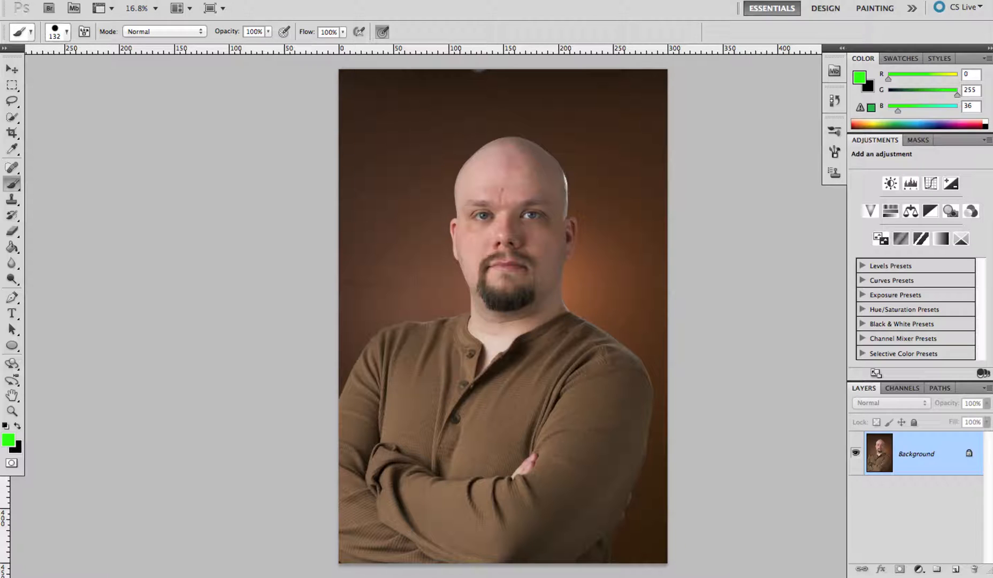
- Load the saved subject channel as a selection around the man and go back to the layers
left_click(252, 0)
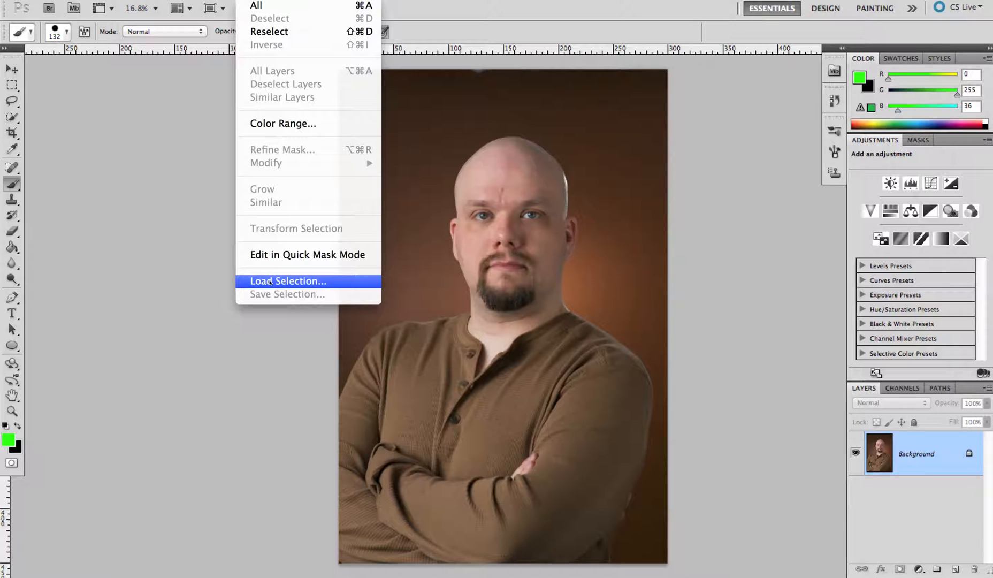
key("Escape")
left_click(892, 387)
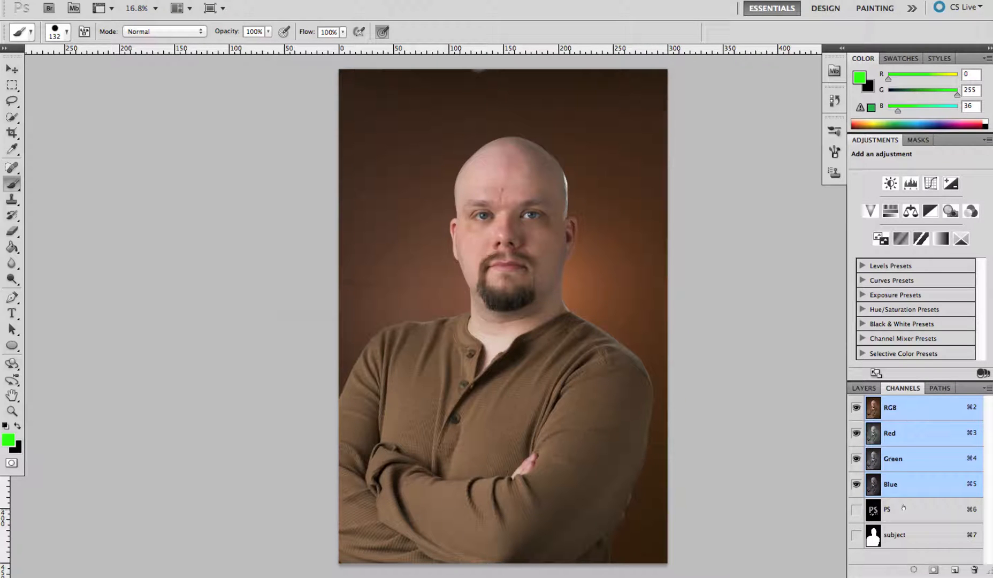
left_click(903, 536, "super")
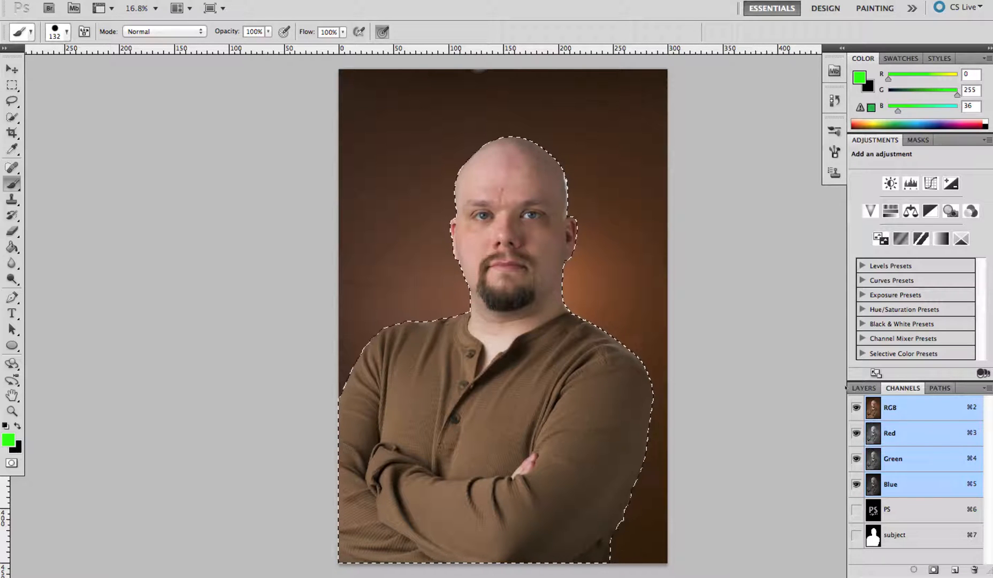
left_click(863, 388)
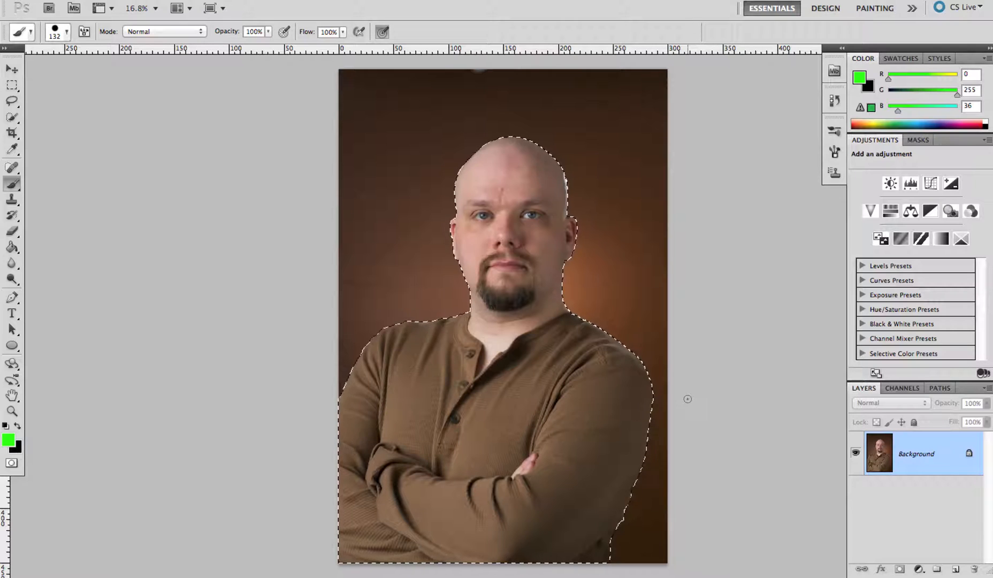
- Convert the Background into a regular layer named Layer 0 and add a layer mask from the active selection
double_click(922, 459)
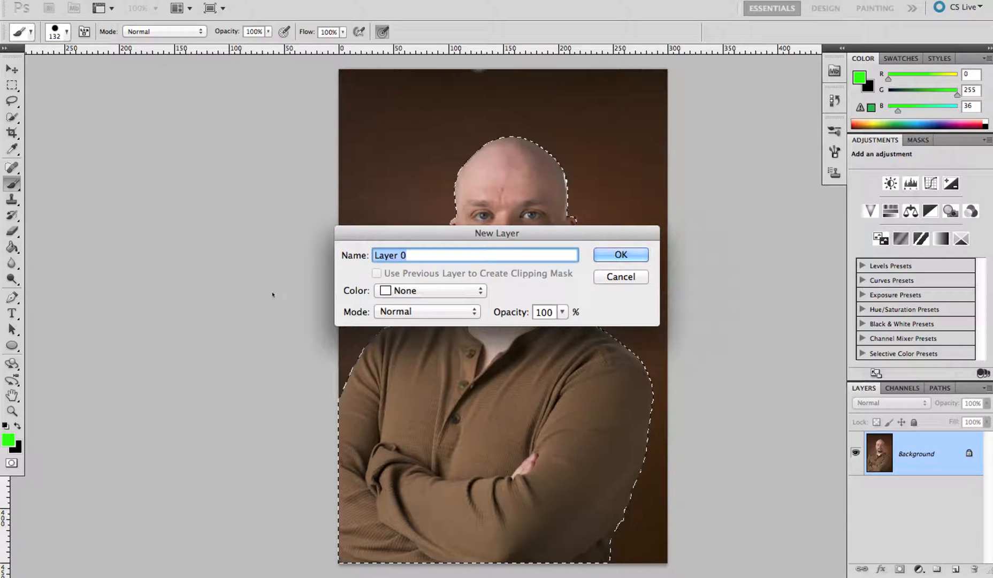
left_click(641, 255)
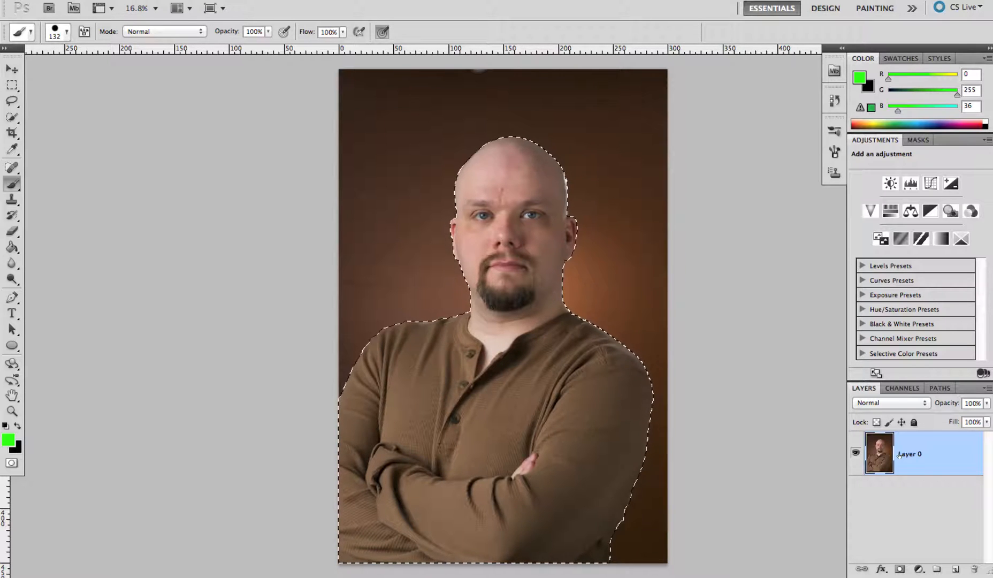
left_click(899, 569)
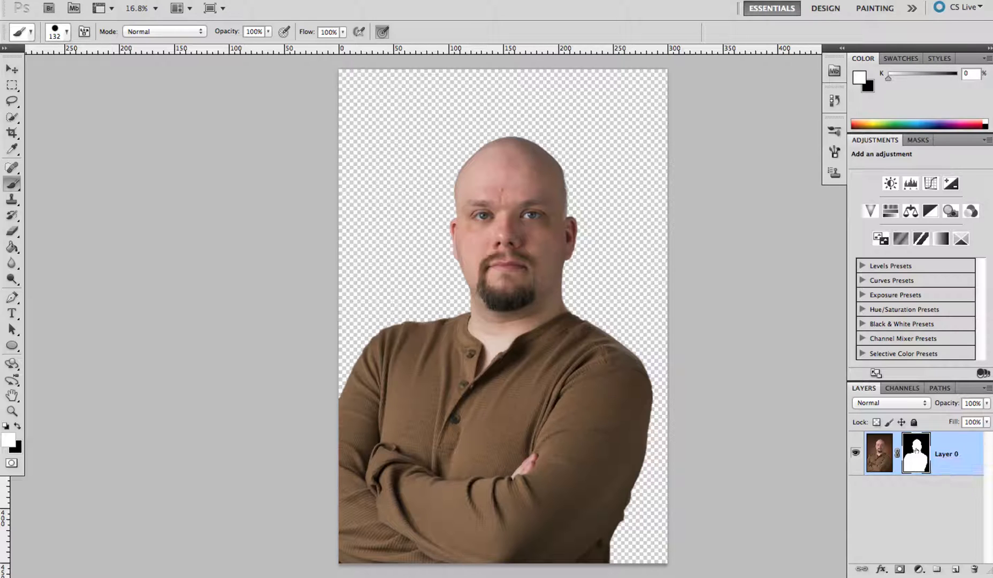
- Look through the image's channels, including the Layer 0 mask channel and the saved alpha channels
left_click(901, 388)
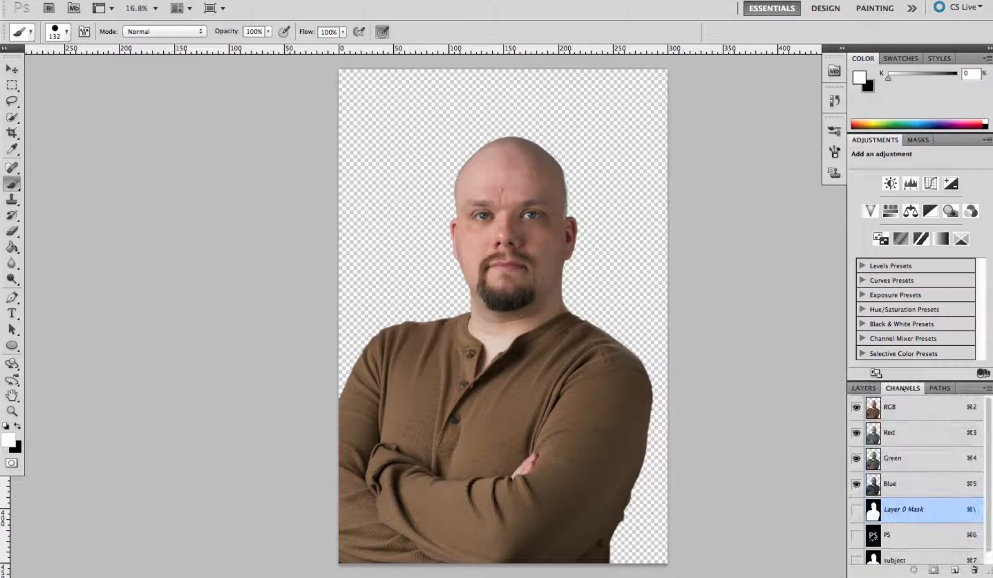
scroll(920, 496, "down", 1)
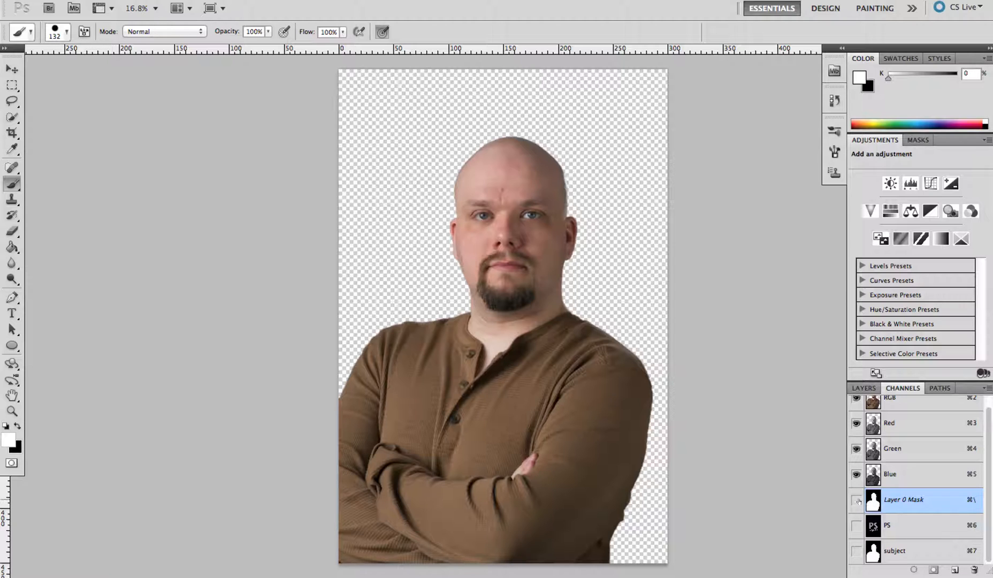
scroll(888, 500, "up", 1)
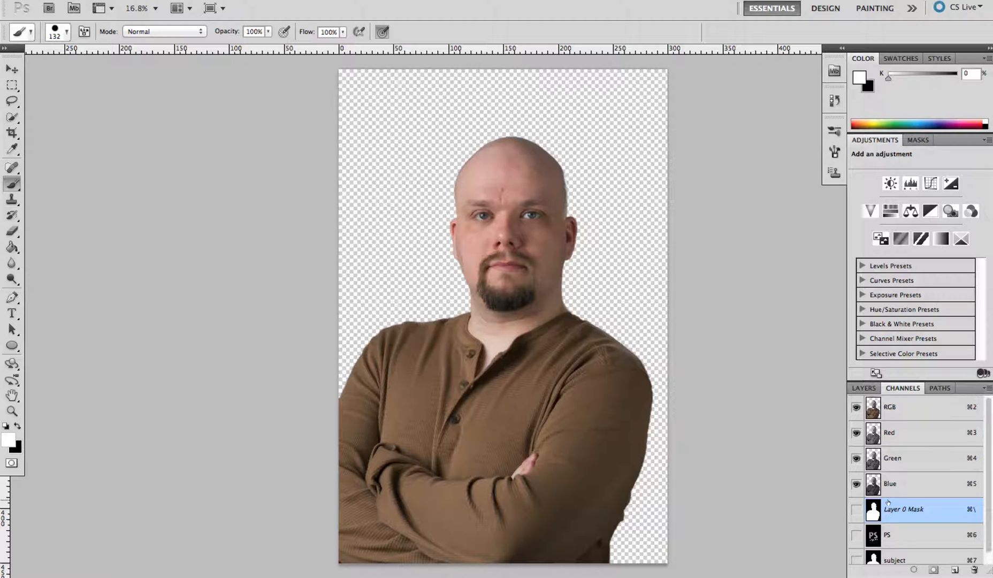
scroll(888, 495, "down", 1)
scroll(890, 481, "up", 1)
- Paint black over both eyes on the Layer 0 mask, and paint them back in with white
key("x")
mouse_move(483, 216)
left_mouse_down()
mouse_move(470, 215)
mouse_move(538, 214)
mouse_move(507, 215)
left_mouse_up()
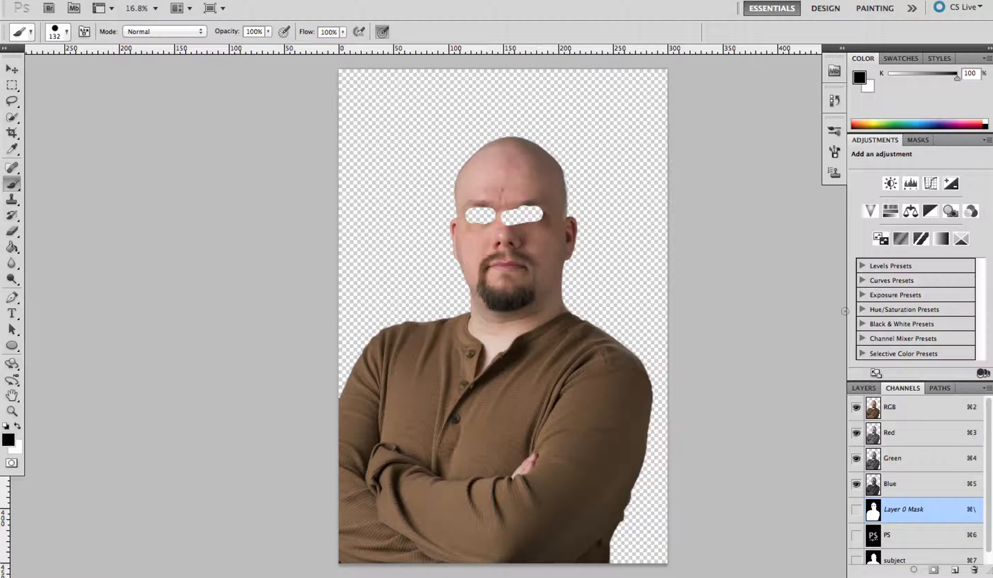
key("x")
mouse_move(521, 221)
left_mouse_down()
mouse_move(502, 214)
mouse_move(496, 226)
mouse_move(536, 200)
mouse_move(475, 213)
left_mouse_up()
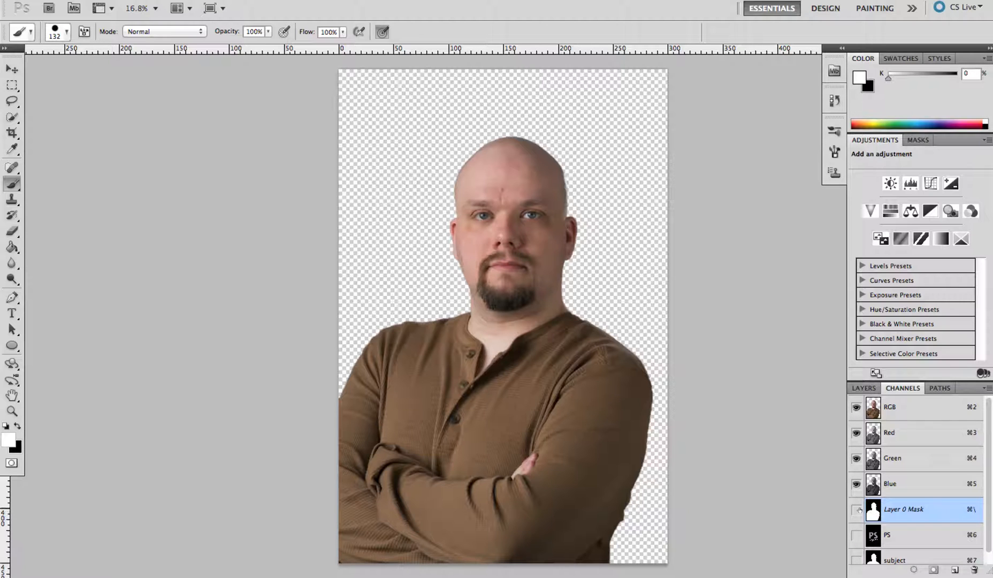
- Display the Layer 0 mask channel on its own in black and white, with the RGB composite hidden
left_click(856, 509)
key("x")
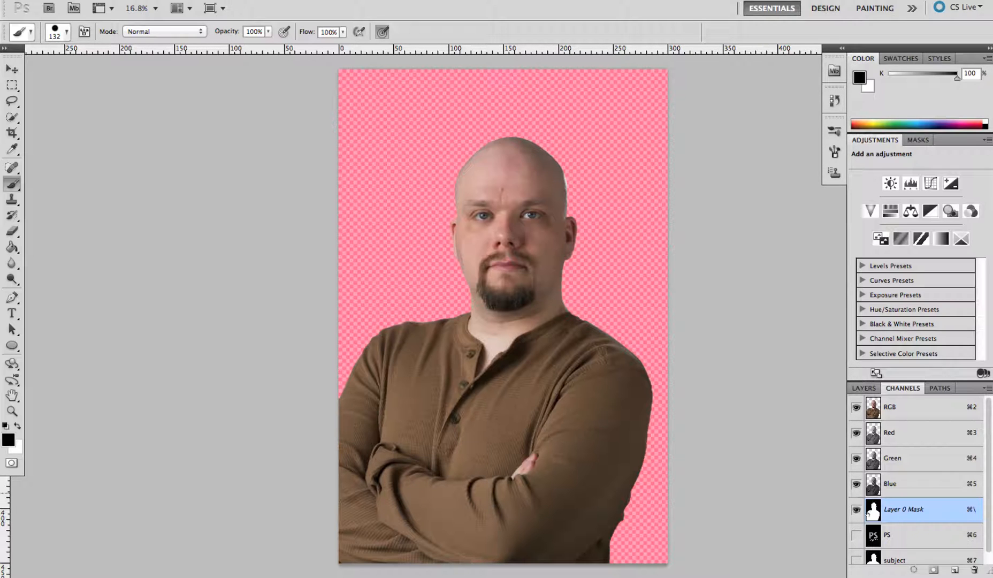
left_click(856, 409)
key("x")
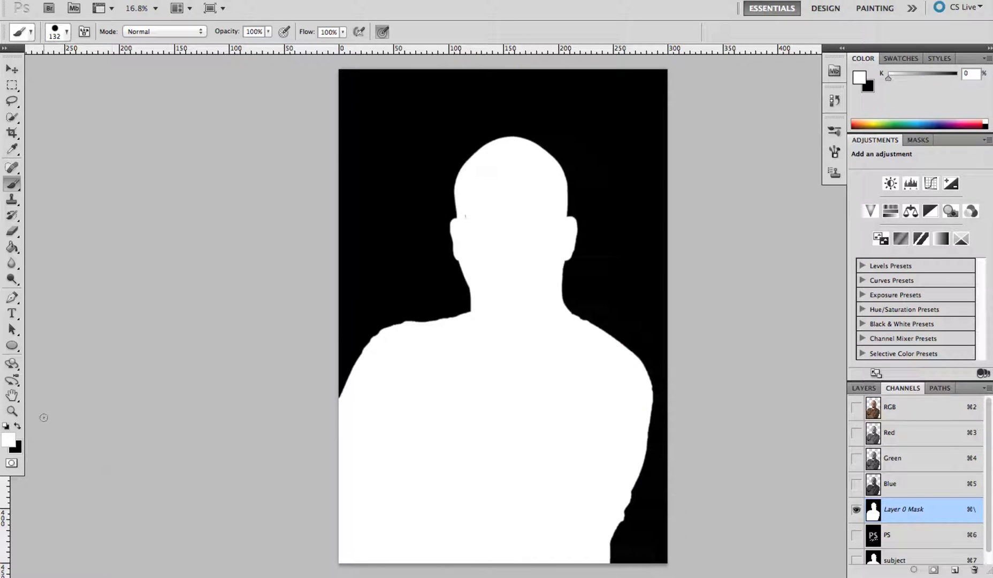
- Paint white over the stray black marks left inside the face area of the Layer 0 mask
left_click(12, 411)
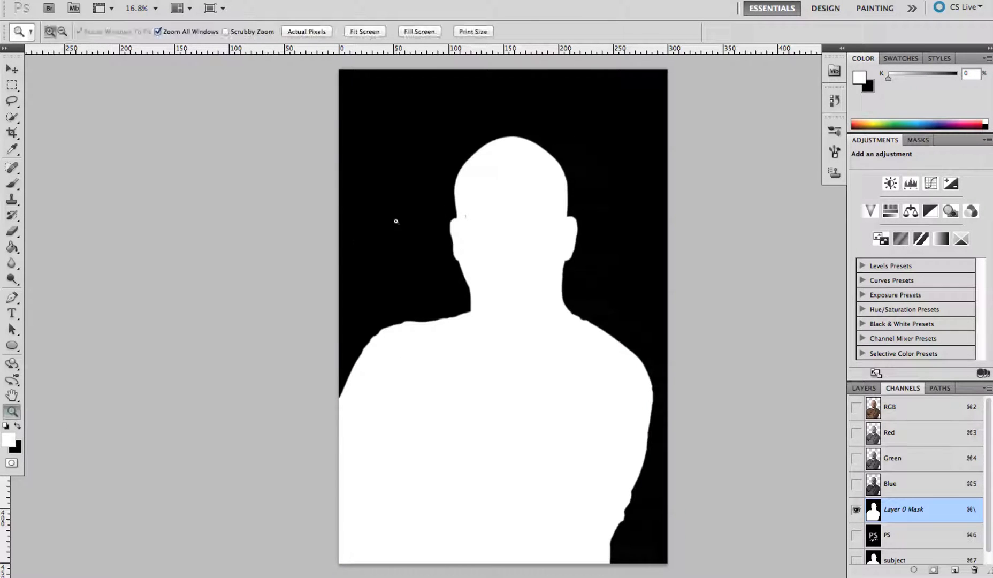
left_click(470, 212)
left_click(476, 217)
left_click(477, 220)
left_click(477, 220)
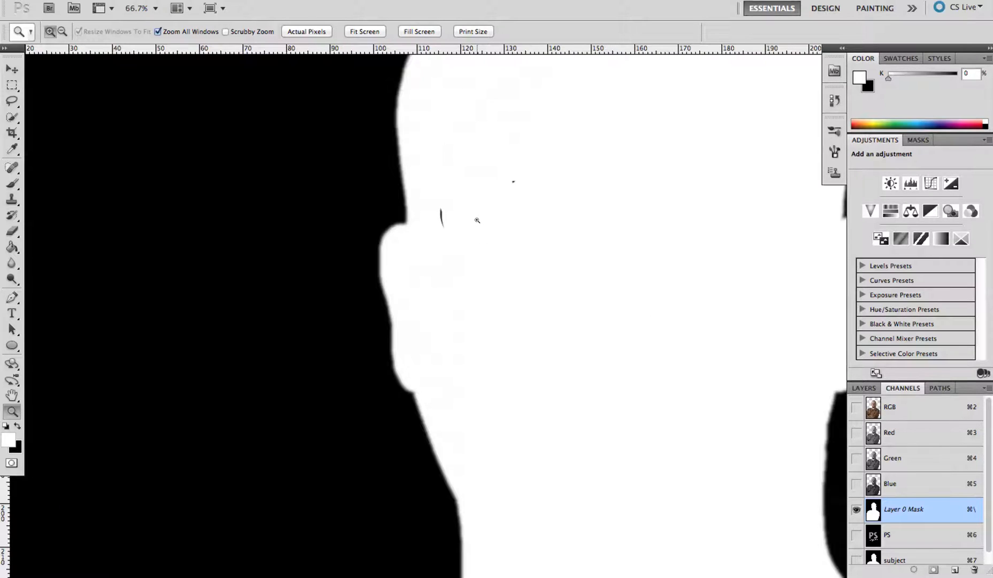
left_click(476, 220)
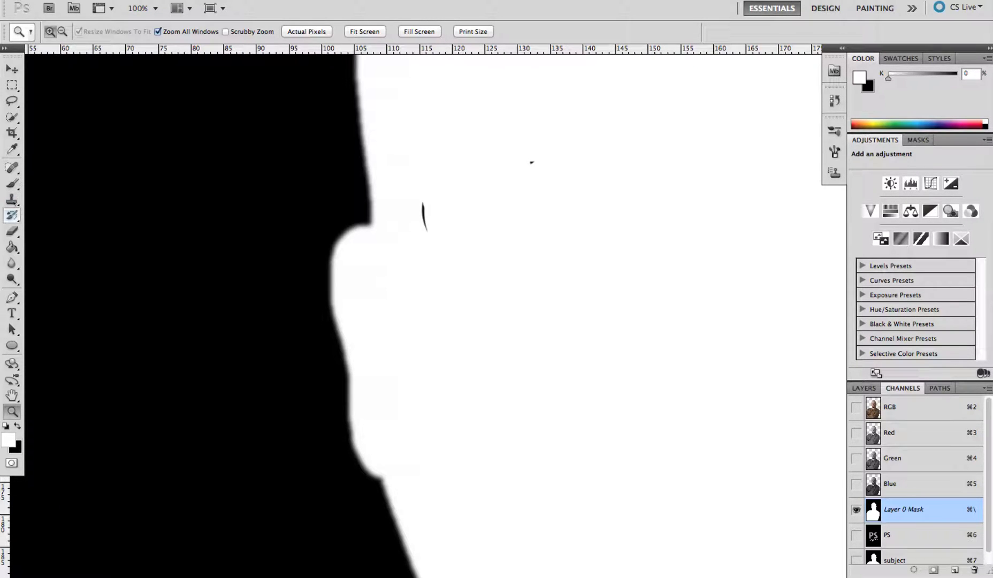
left_click(12, 184)
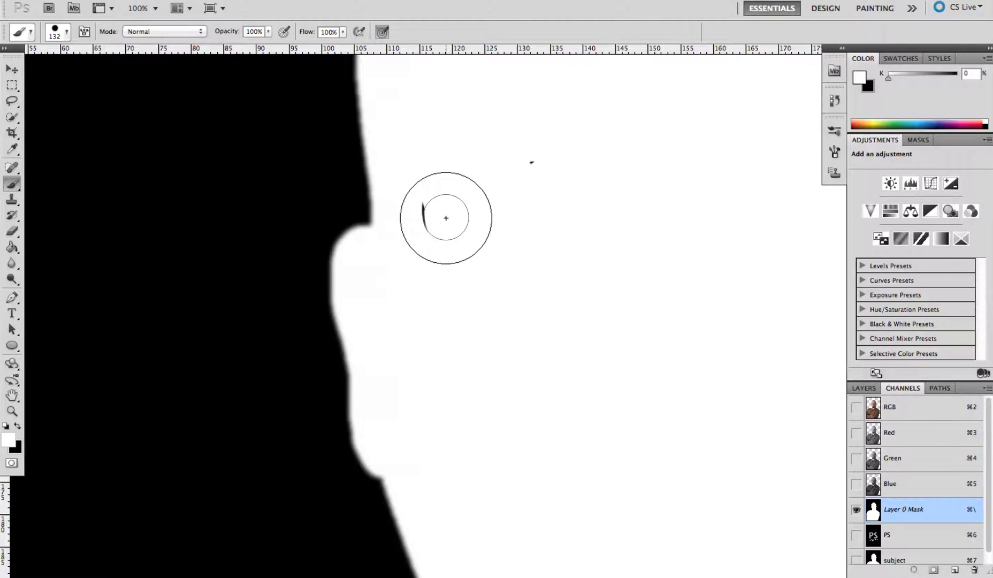
mouse_move(446, 217)
left_mouse_down()
mouse_move(444, 189)
mouse_move(590, 131)
mouse_move(625, 136)
left_mouse_up()
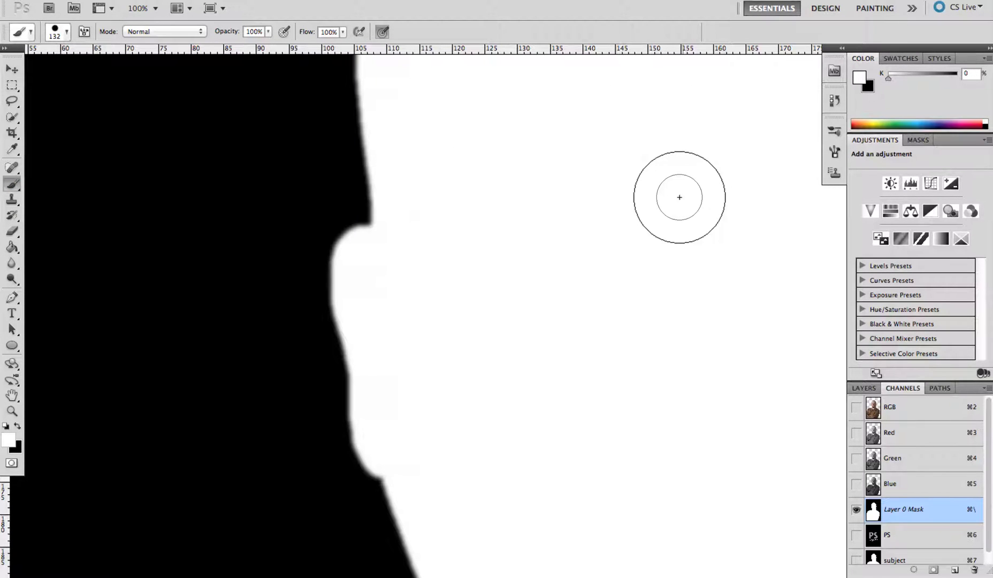
right_click(665, 295)
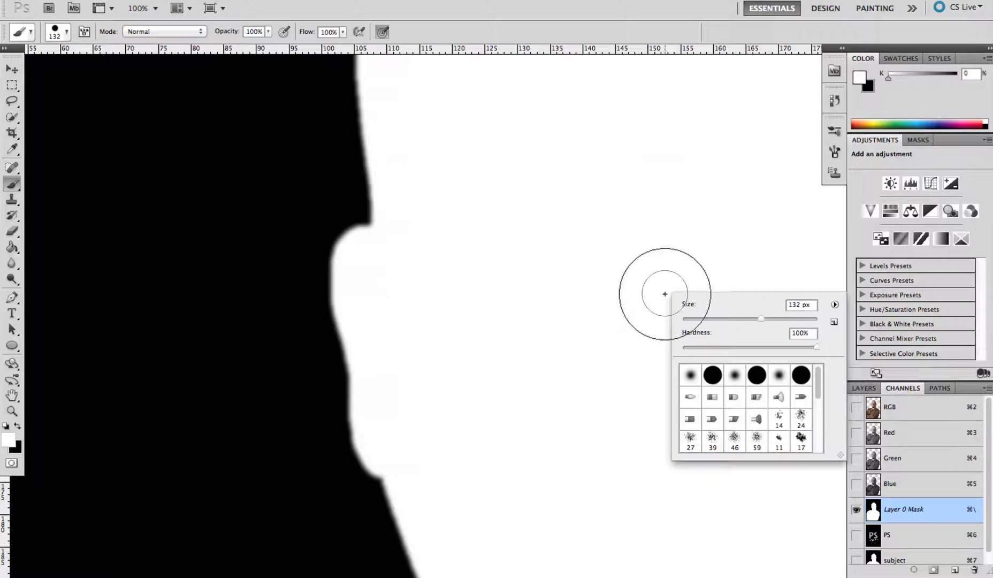
left_click(664, 294)
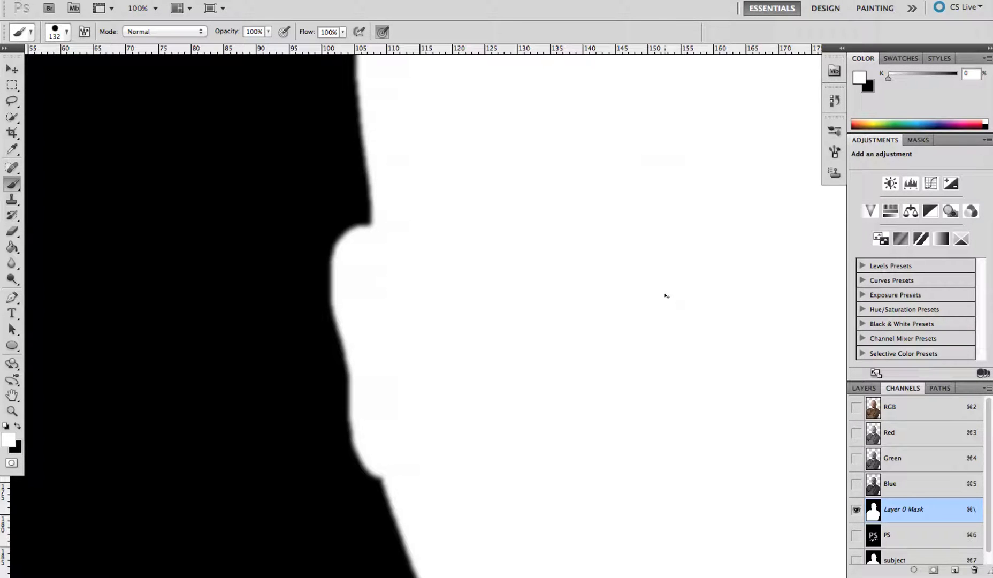
- Show the RGB composite together with the Layer 0 mask as a red overlay and return to the layers
key("super+0")
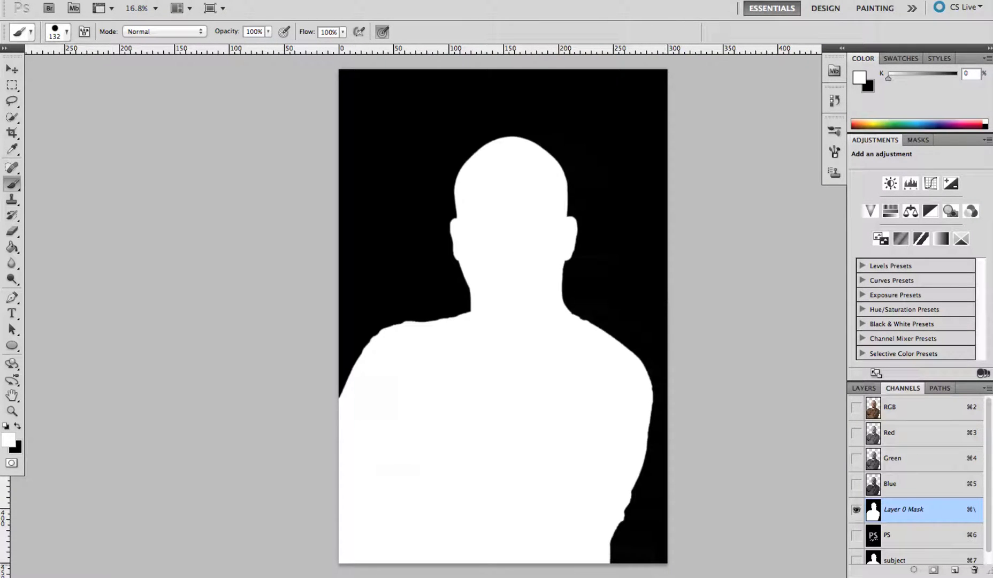
left_click(856, 406)
key("x")
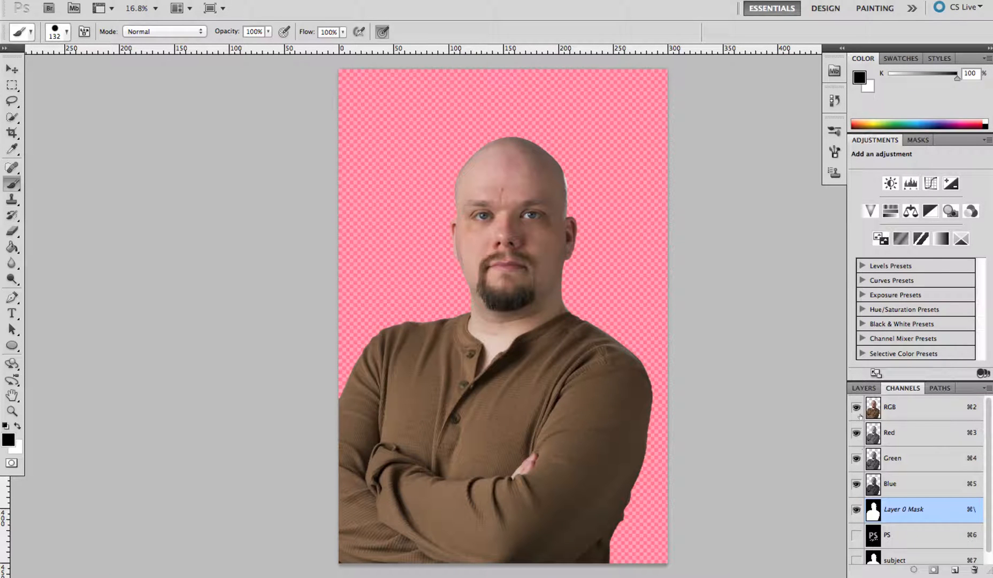
left_click(863, 387)
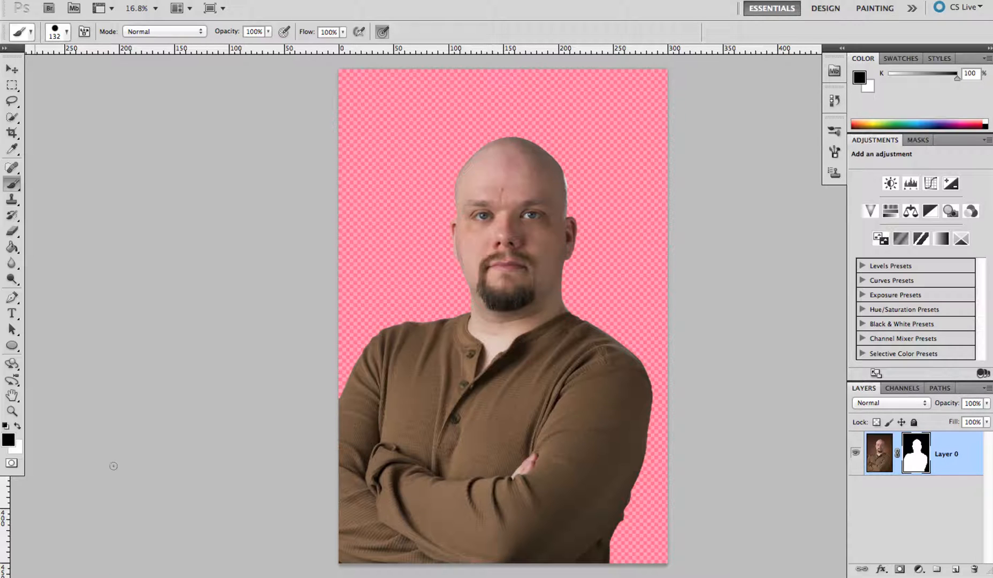
- Examine the mask edge closely along the man's shoulders, neck, ear and jaw at up to 300% magnification
left_click(12, 411)
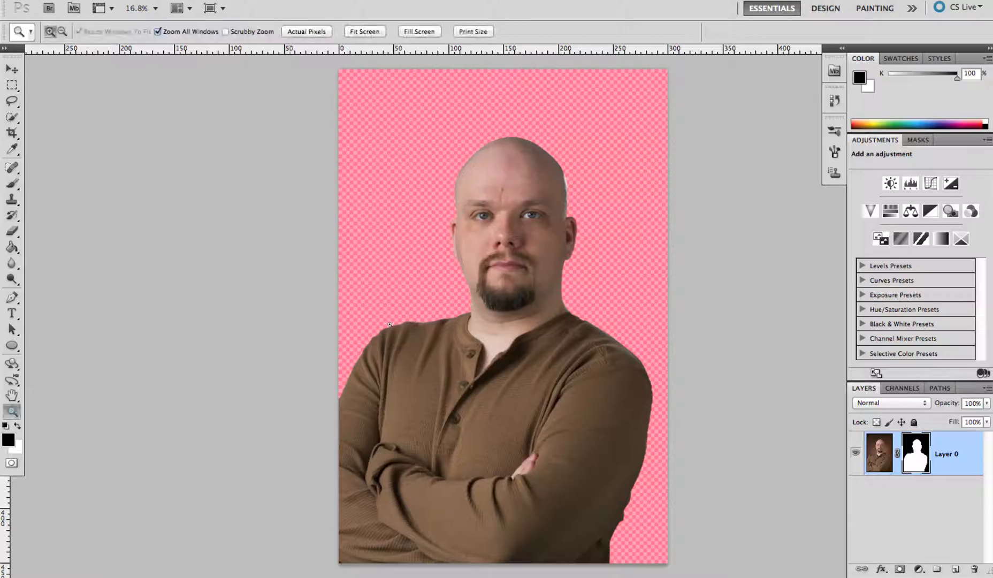
left_click(488, 315)
left_click(476, 313)
left_click(464, 311)
left_click(451, 309)
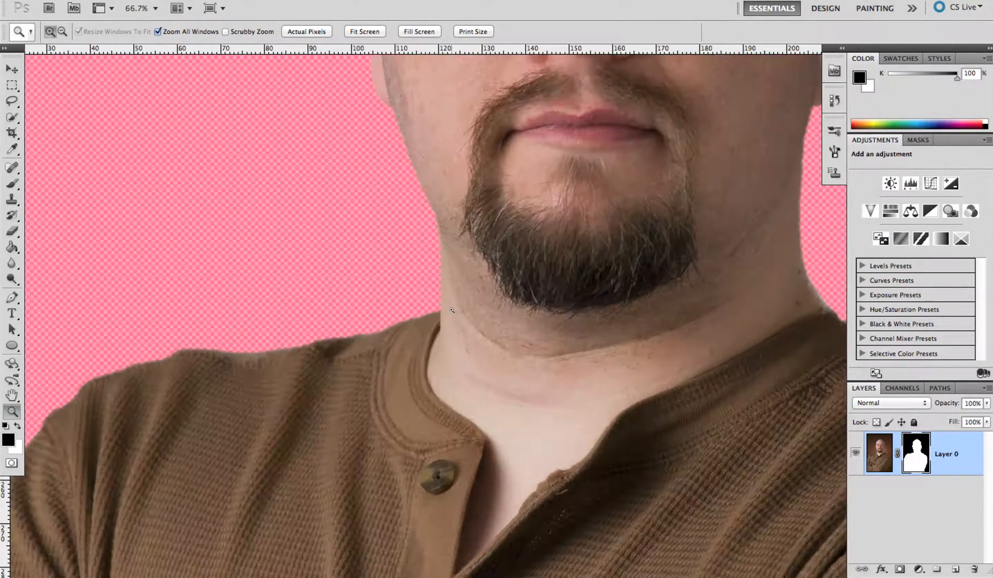
left_click(443, 293)
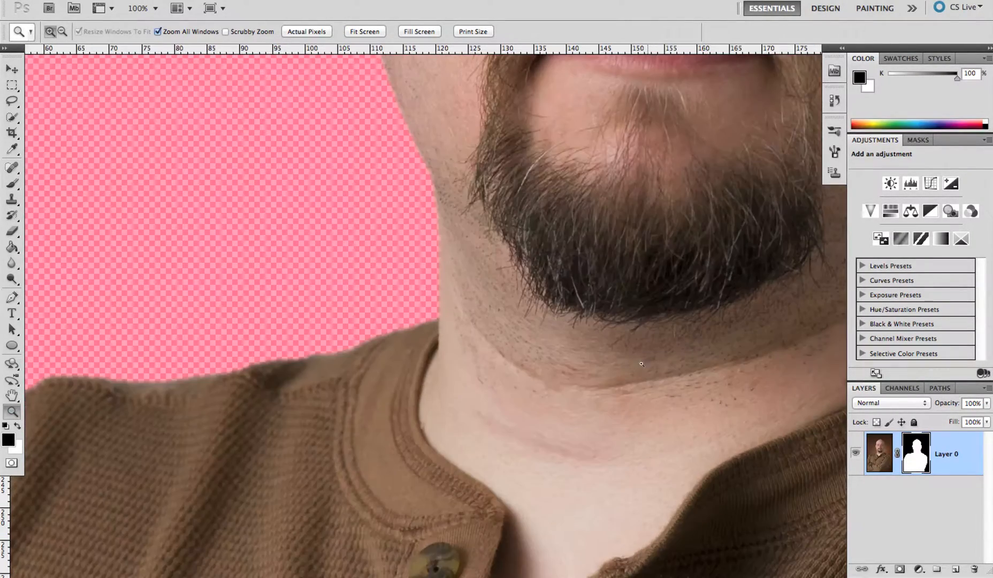
left_click_drag(731, 278, 264, 425)
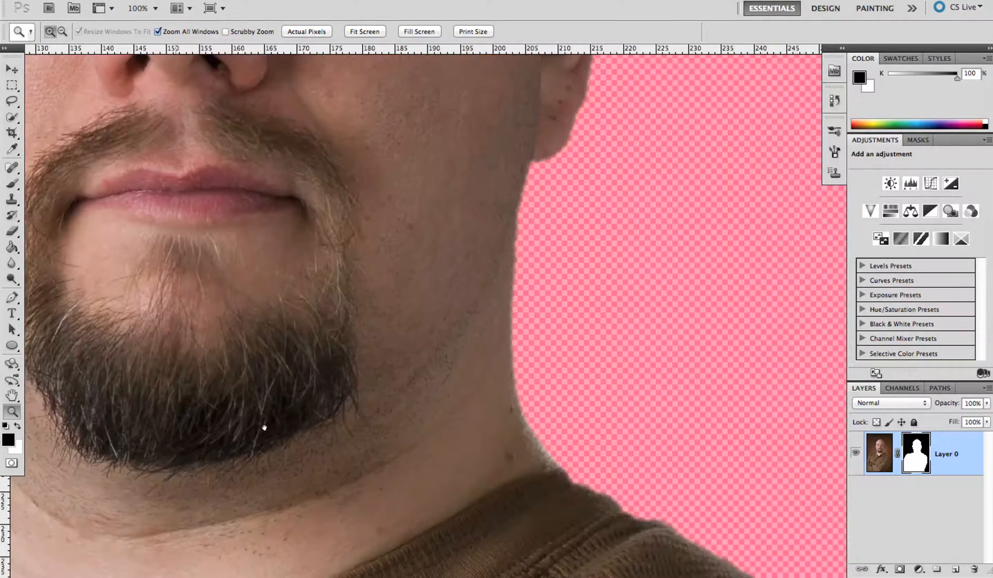
left_click_drag(481, 142, 440, 292)
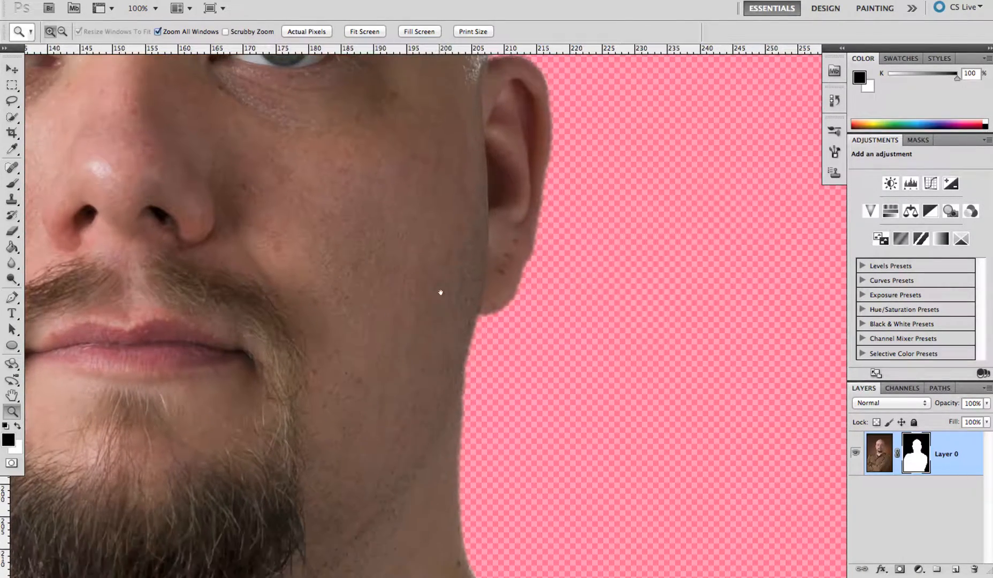
left_click(453, 367)
left_click(452, 361)
left_click_drag(477, 395, 467, 326)
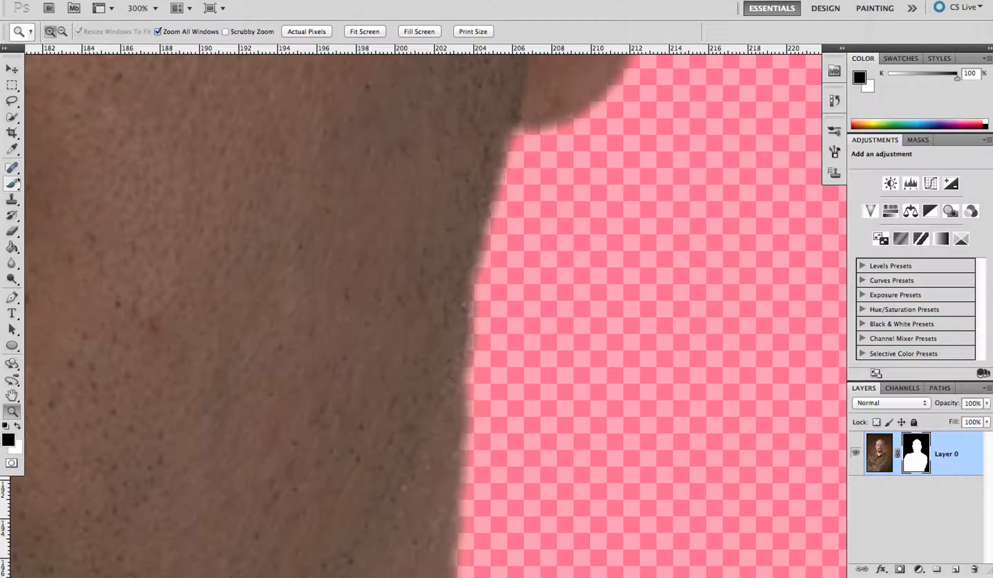
- Reduce the brush size to 30 px and make white the foreground colour for painting on the mask at the jaw edge
left_click(13, 183)
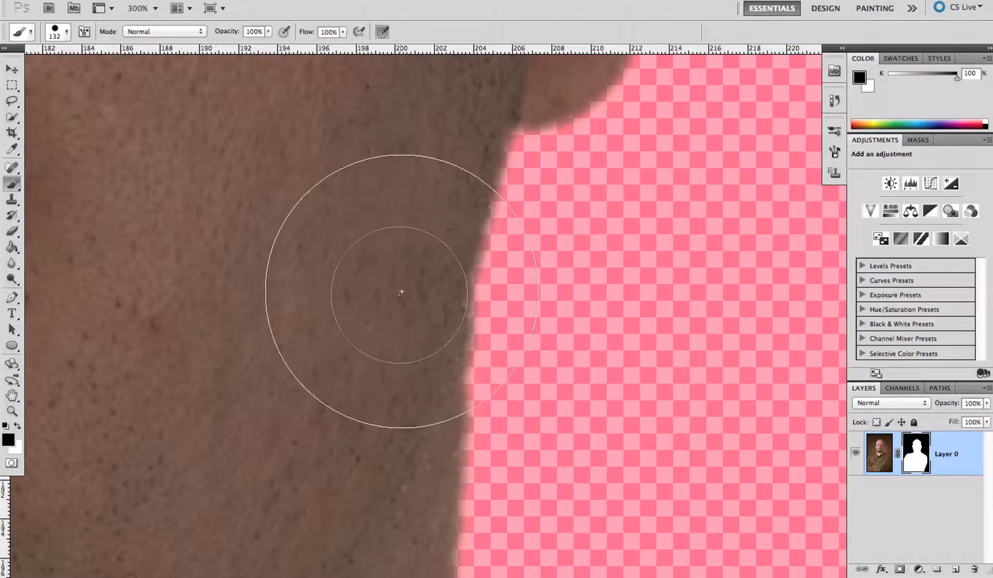
left_click_drag(420, 282, 331, 282)
left_click_drag(421, 276, 415, 272)
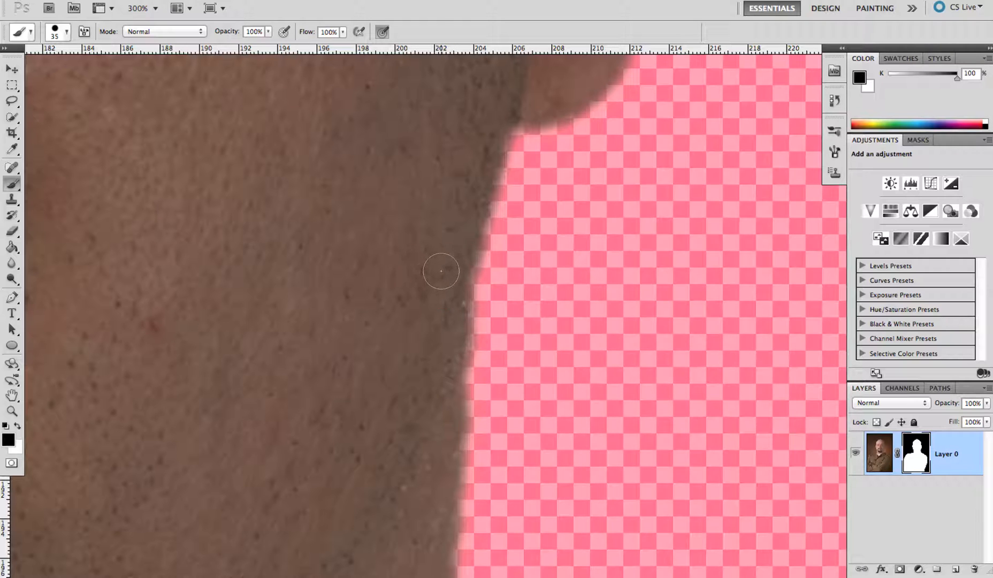
left_click_drag(440, 271, 435, 274)
left_click_drag(430, 236, 431, 238)
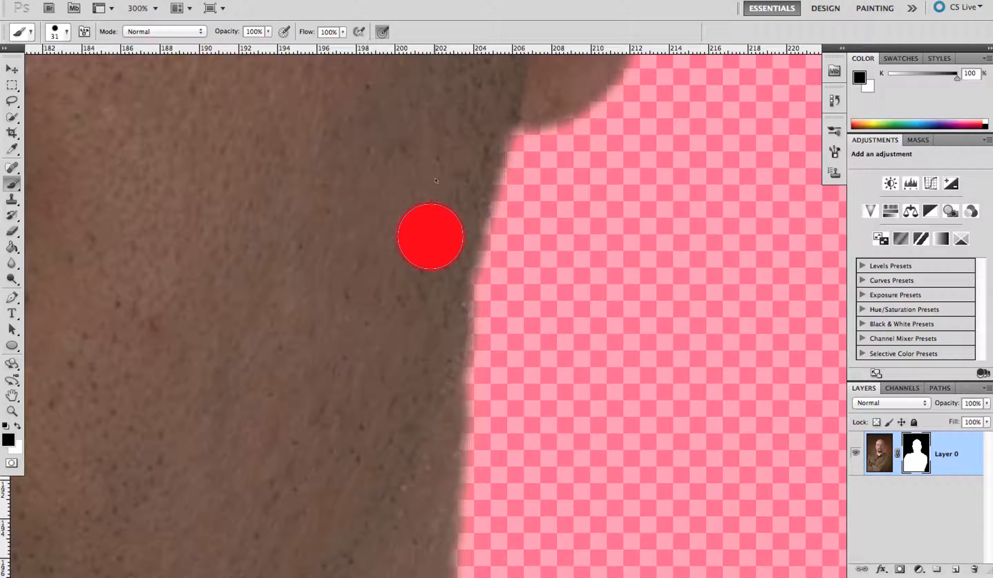
left_click_drag(436, 172, 432, 187)
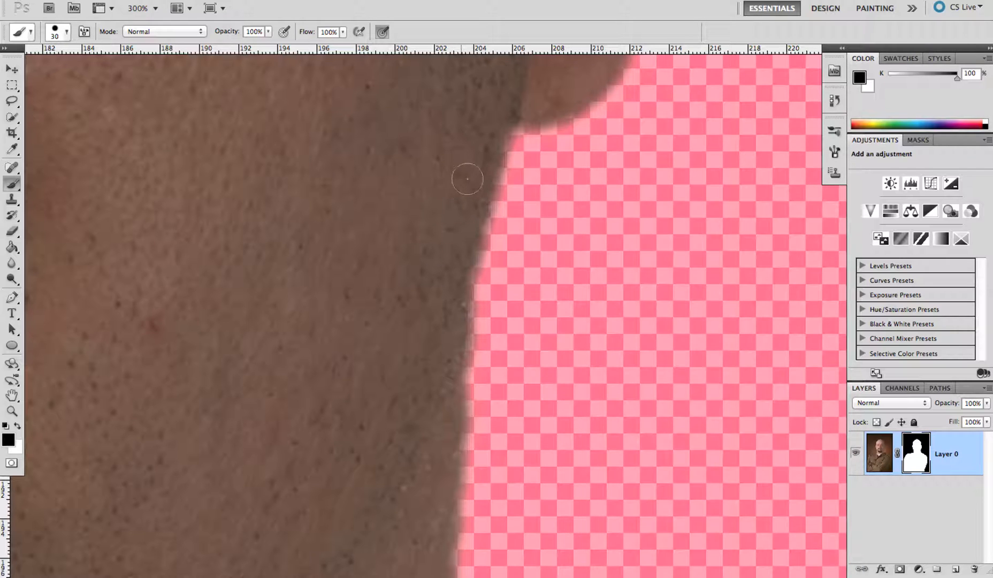
key("x")
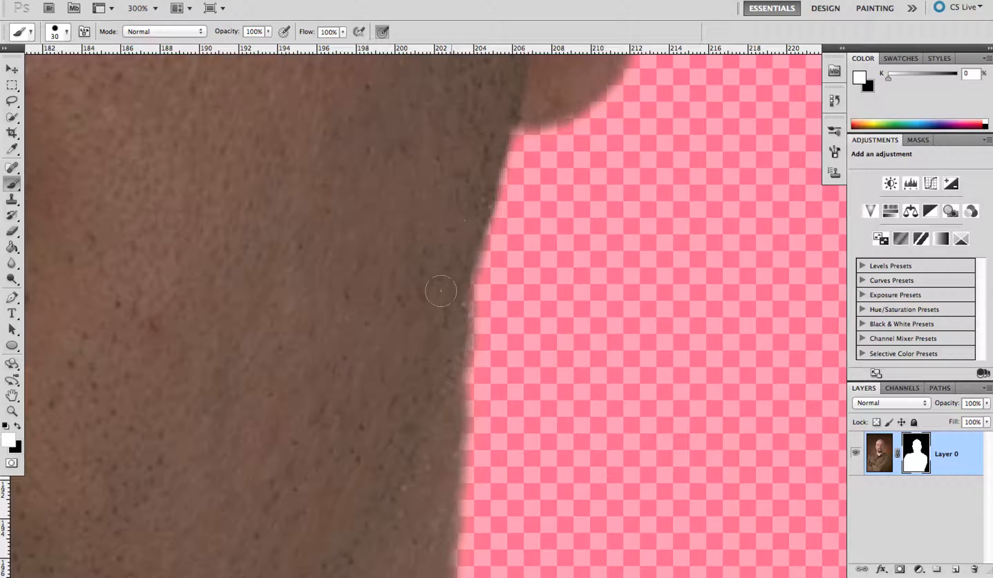
- Paint white on the Layer 0 mask along the man's jaw edge below the earlobe
mouse_move(430, 317)
left_mouse_down()
mouse_move(422, 217)
mouse_move(465, 142)
mouse_move(435, 256)
left_mouse_up()
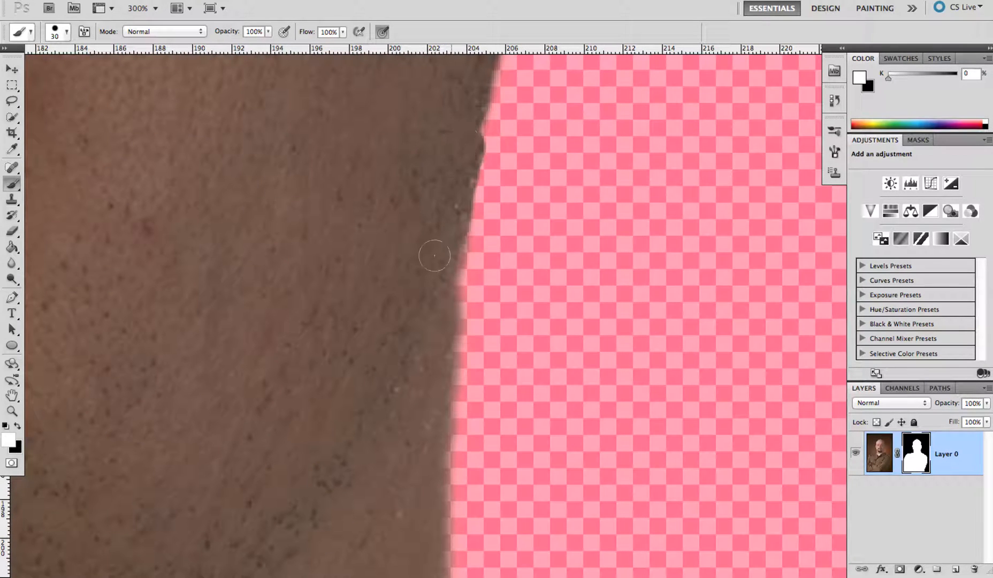
left_click_drag(430, 217, 403, 323)
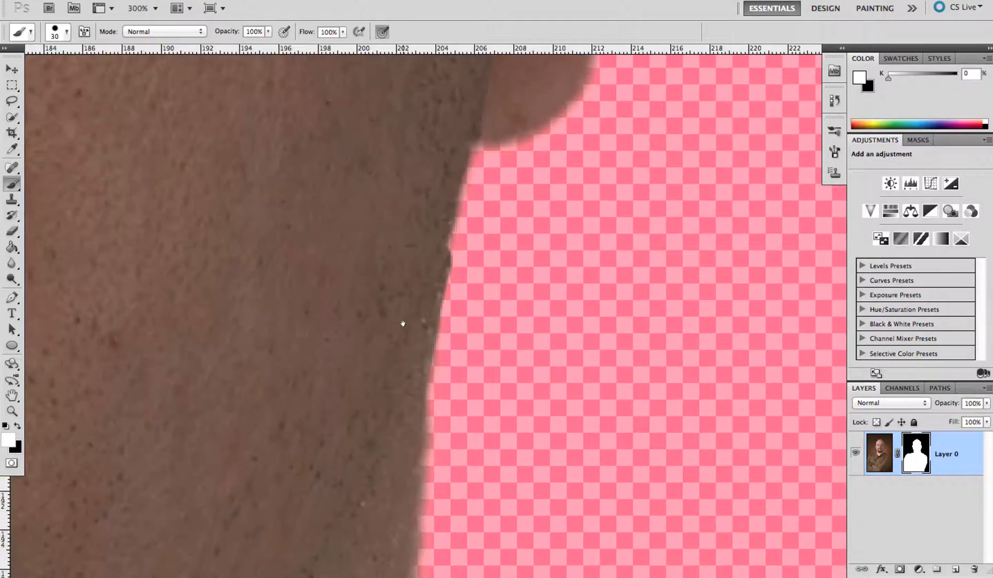
mouse_move(436, 276)
left_mouse_down()
mouse_move(452, 160)
mouse_move(408, 327)
left_mouse_up()
left_click_drag(388, 230, 363, 160)
mouse_move(386, 254)
left_mouse_down()
mouse_move(380, 356)
mouse_move(406, 214)
mouse_move(418, 201)
mouse_move(403, 302)
mouse_move(402, 282)
mouse_move(381, 271)
mouse_move(377, 202)
mouse_move(366, 291)
left_mouse_up()
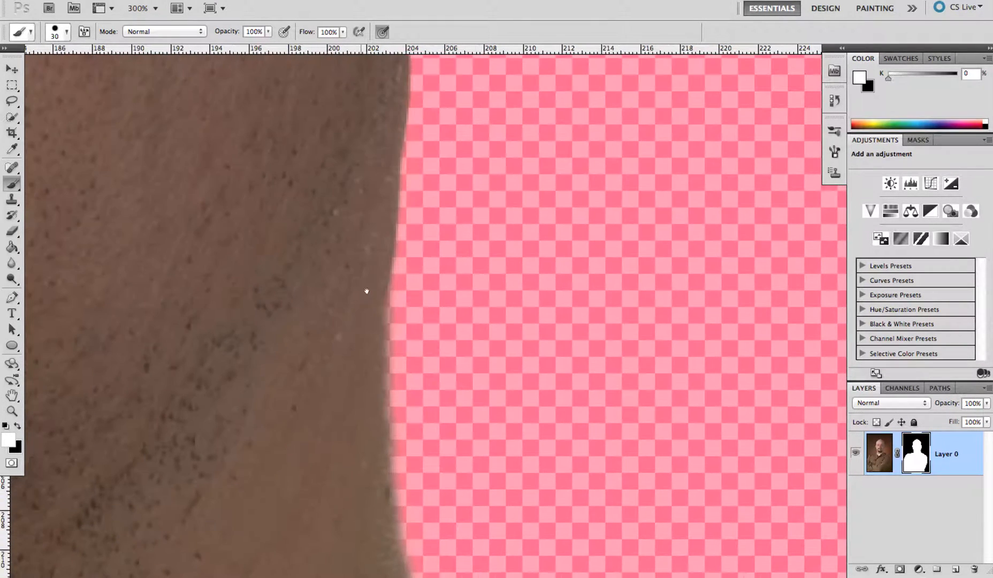
- Paint white slightly past the jaw edge, from the lower jaw up to the earlobe, to reveal the hidden edge
left_click_drag(390, 230, 391, 374)
mouse_move(396, 261)
left_mouse_down()
mouse_move(409, 195)
mouse_move(391, 374)
left_mouse_up()
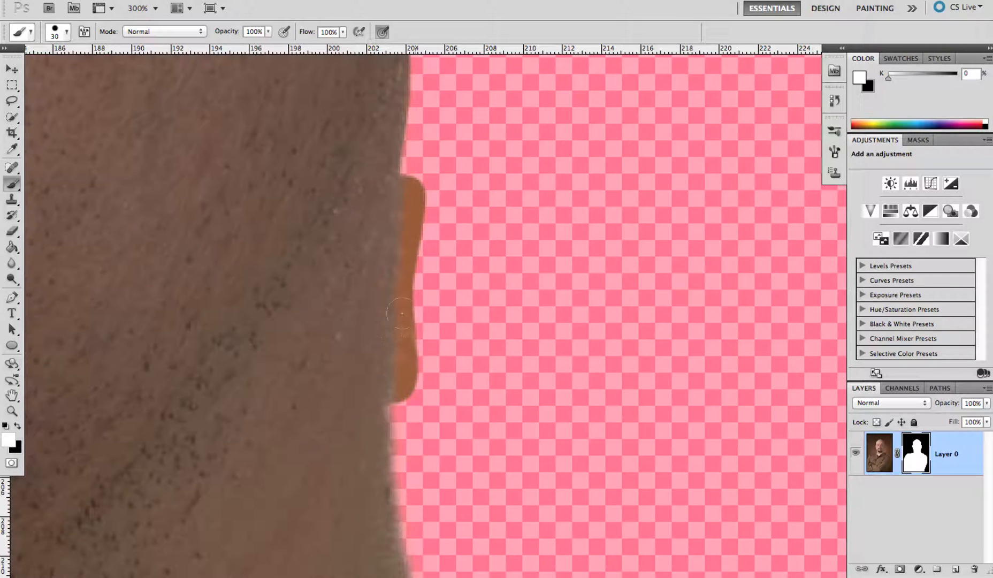
scroll(385, 330, "up", 5)
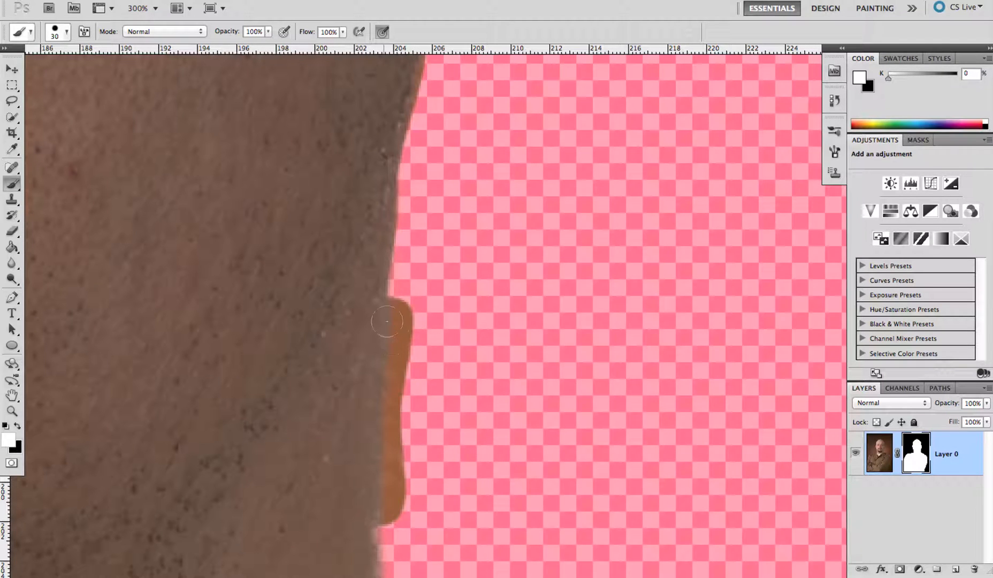
mouse_move(387, 321)
left_mouse_down()
mouse_move(390, 198)
mouse_move(376, 270)
mouse_move(397, 183)
left_mouse_up()
mouse_move(384, 275)
left_mouse_down()
mouse_move(373, 357)
mouse_move(423, 155)
mouse_move(471, 127)
left_mouse_up()
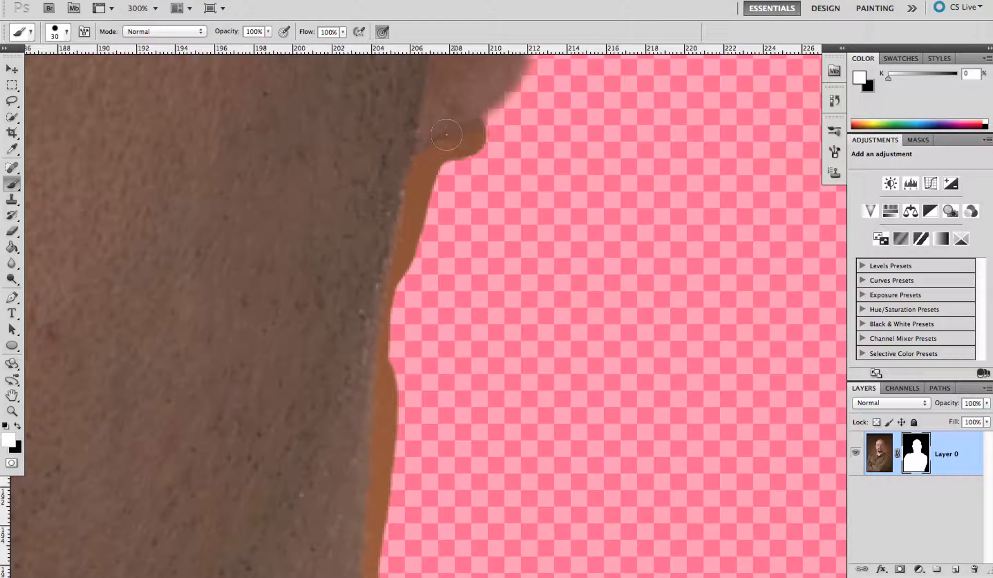
- Extend the white painting down the lower jaw and along the neck edge to just above the collar
mouse_move(418, 166)
left_mouse_down()
mouse_move(383, 245)
mouse_move(362, 366)
mouse_move(351, 337)
mouse_move(363, 244)
left_mouse_up()
left_click_drag(357, 360, 373, 234)
mouse_move(380, 297)
left_mouse_down()
mouse_move(403, 387)
mouse_move(367, 334)
mouse_move(357, 252)
left_mouse_up()
left_click_drag(372, 332, 398, 419)
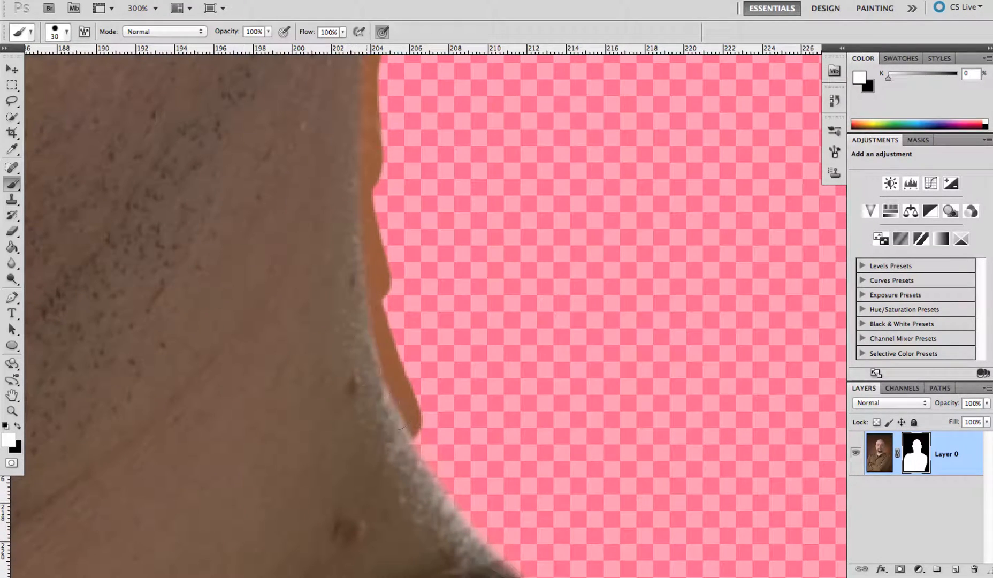
- Paint black on the mask over the exposed background strip along the neck, following the skin edge upward
key("x")
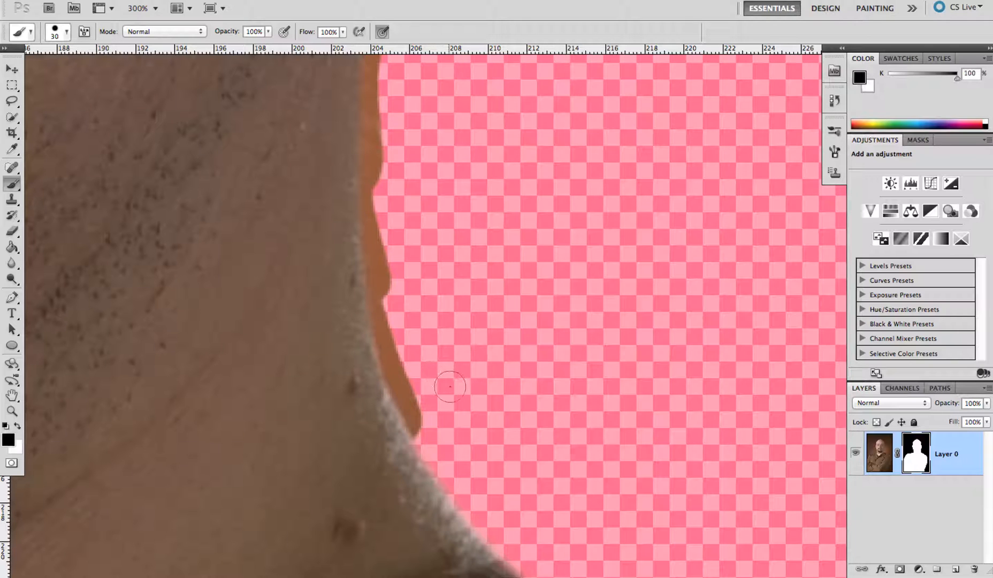
mouse_move(439, 407)
left_mouse_down()
mouse_move(413, 406)
mouse_move(420, 420)
mouse_move(425, 397)
mouse_move(435, 417)
mouse_move(399, 375)
mouse_move(402, 346)
left_mouse_up()
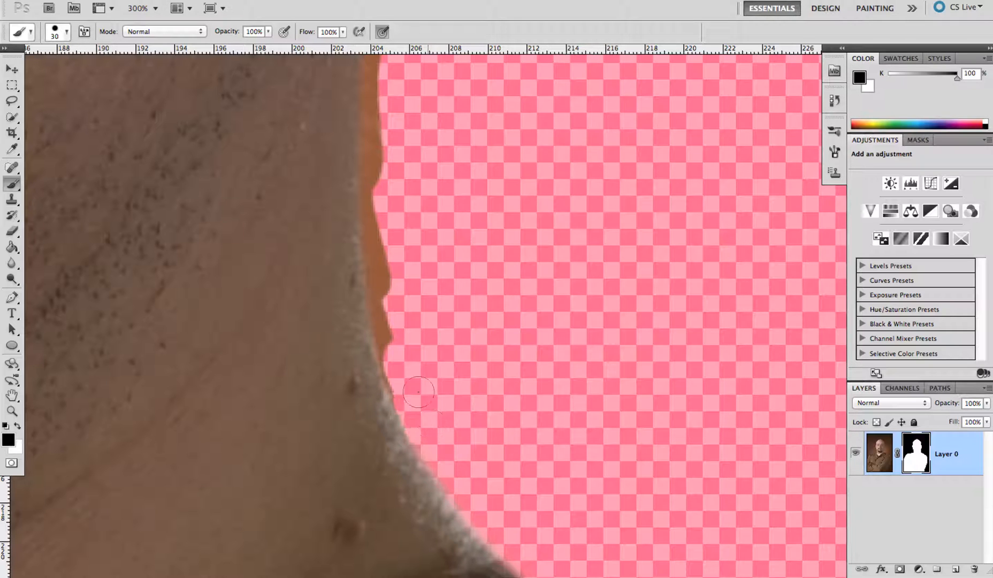
mouse_move(410, 355)
left_mouse_down()
mouse_move(397, 300)
mouse_move(404, 343)
left_mouse_up()
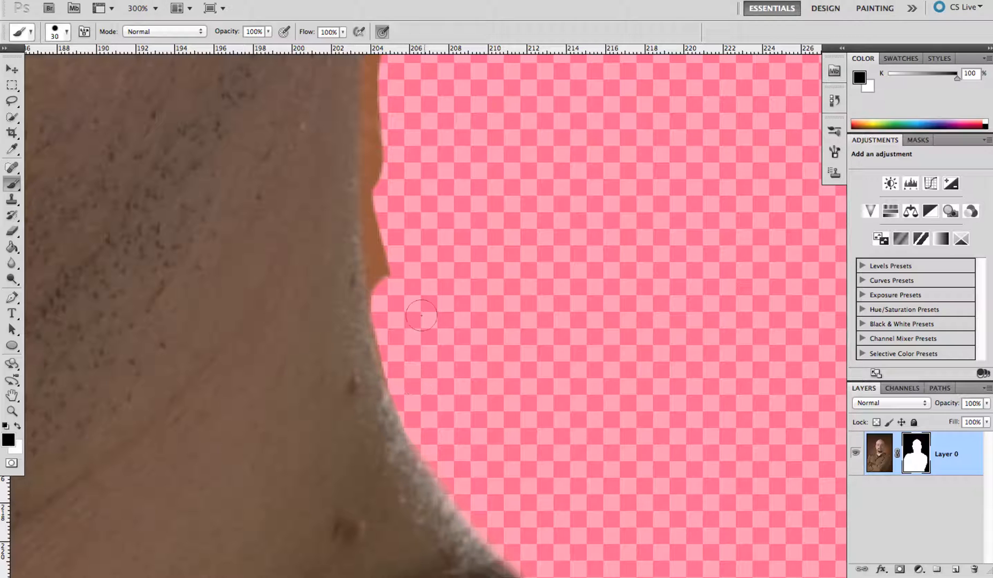
mouse_move(401, 282)
left_mouse_down()
mouse_move(399, 261)
mouse_move(398, 298)
mouse_move(392, 275)
mouse_move(414, 308)
left_mouse_up()
scroll(415, 257, "up", 4)
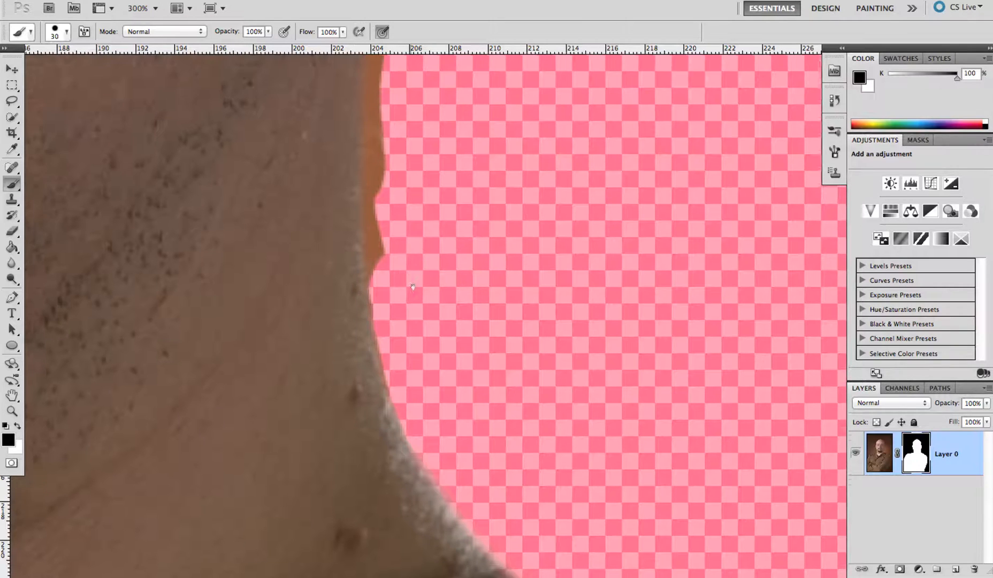
left_click_drag(395, 366, 389, 209)
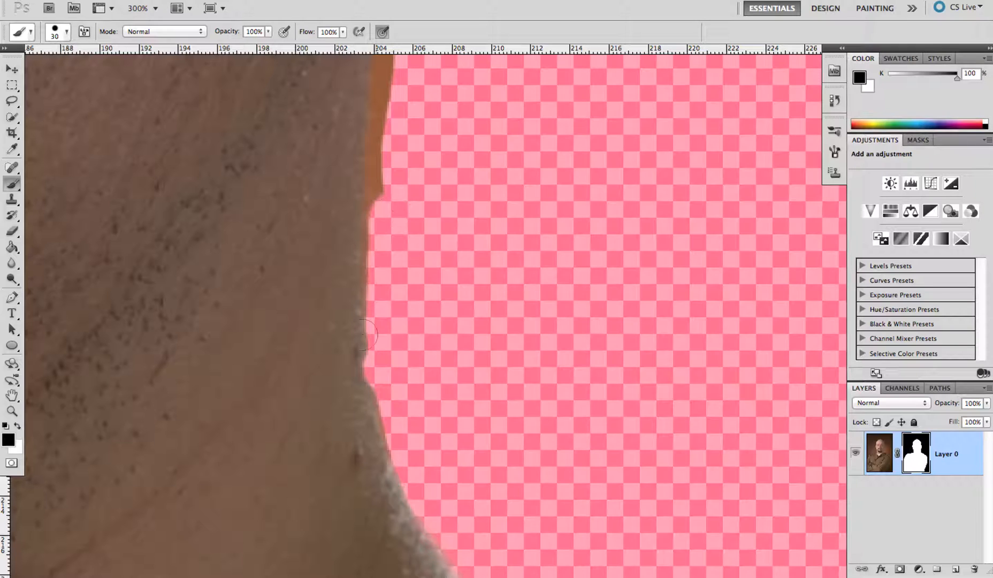
- Fill the nick in the neck edge with white and remove the stray background spot beside it with black
mouse_move(343, 369)
left_mouse_down()
mouse_move(345, 377)
mouse_move(334, 360)
mouse_move(341, 366)
left_mouse_up()
key("x")
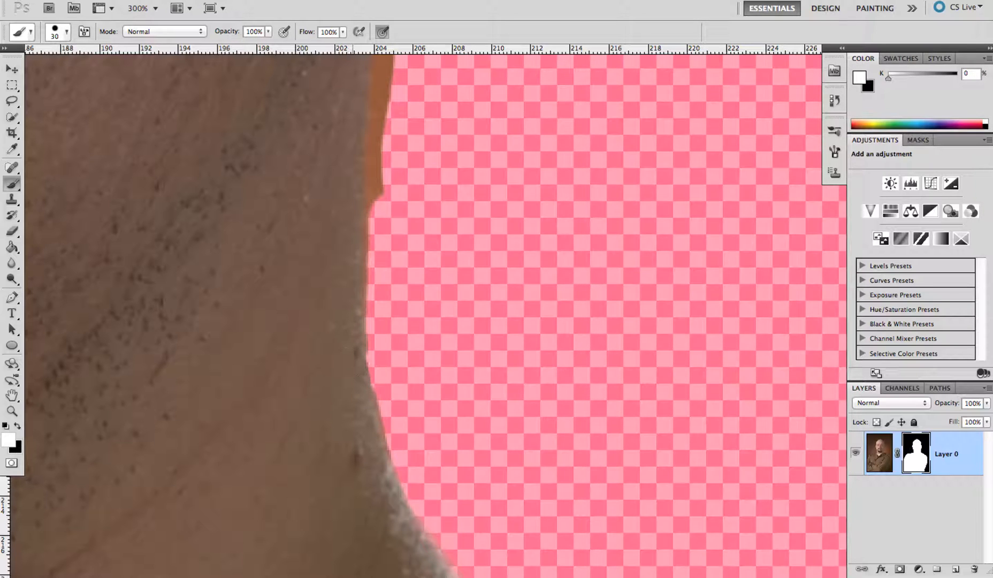
scroll(401, 258, "up", 5)
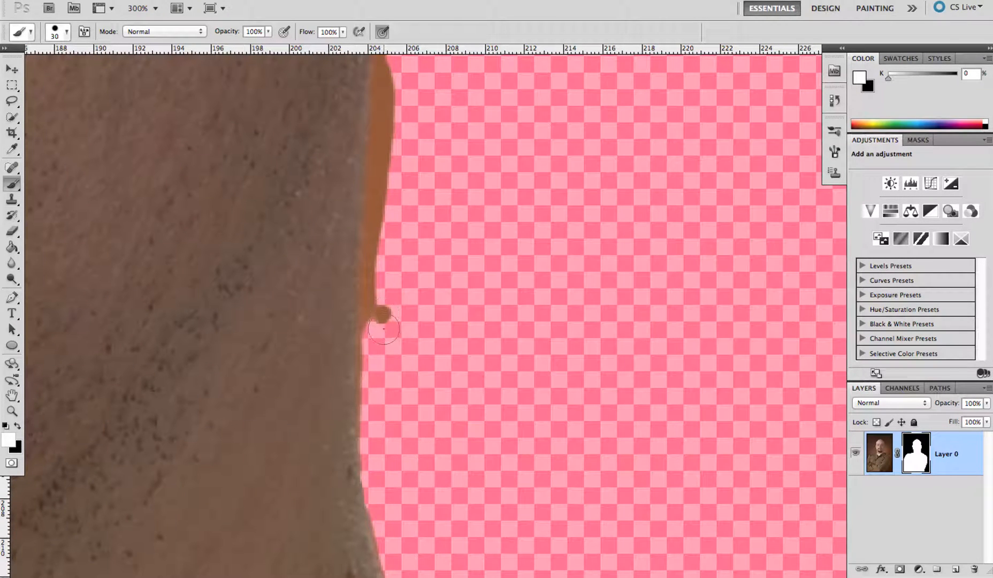
key("x")
left_click(385, 322)
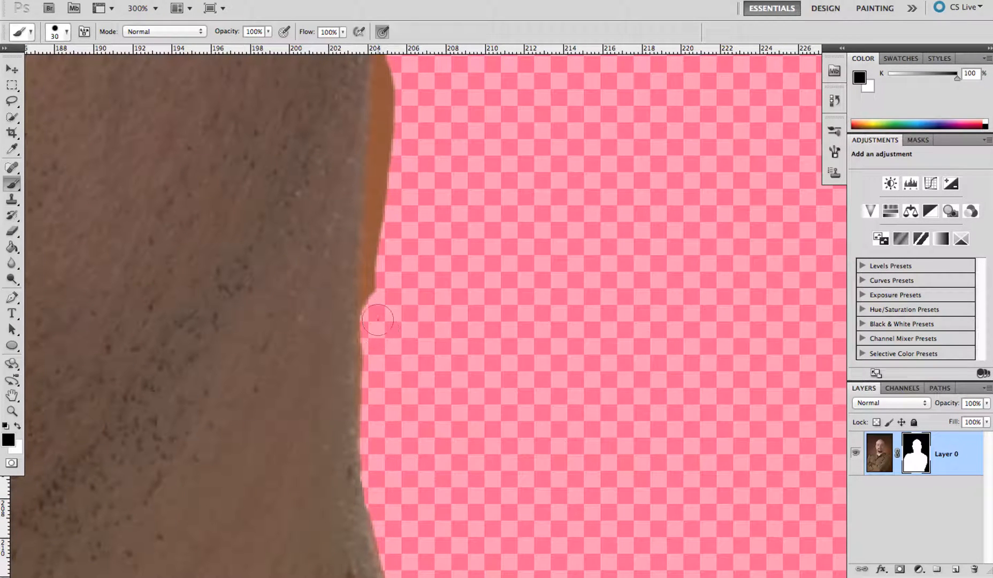
left_click_drag(387, 298, 386, 303)
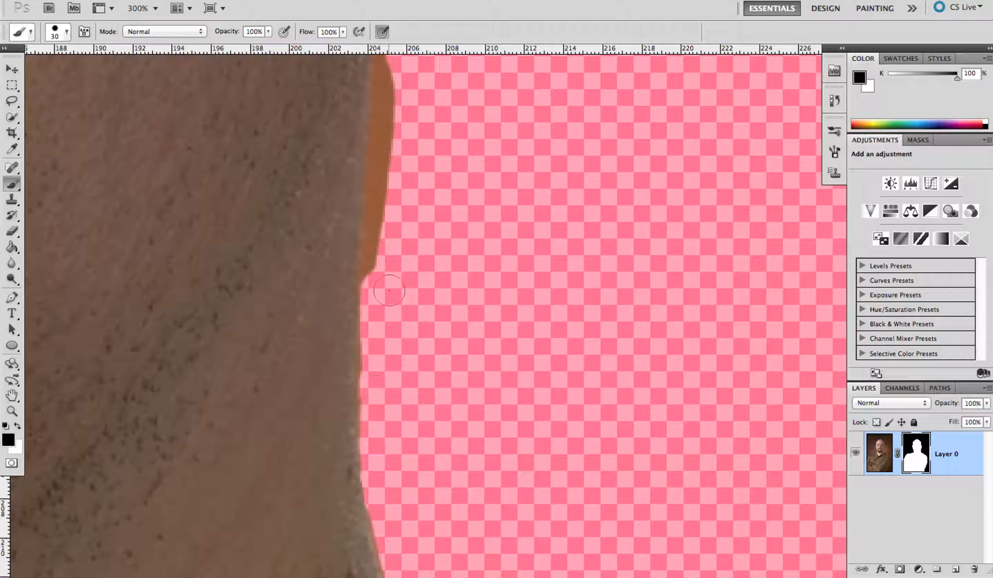
- Continue painting black up the lower jaw edge to hide the exposed background strip
scroll(388, 312, "up", 3)
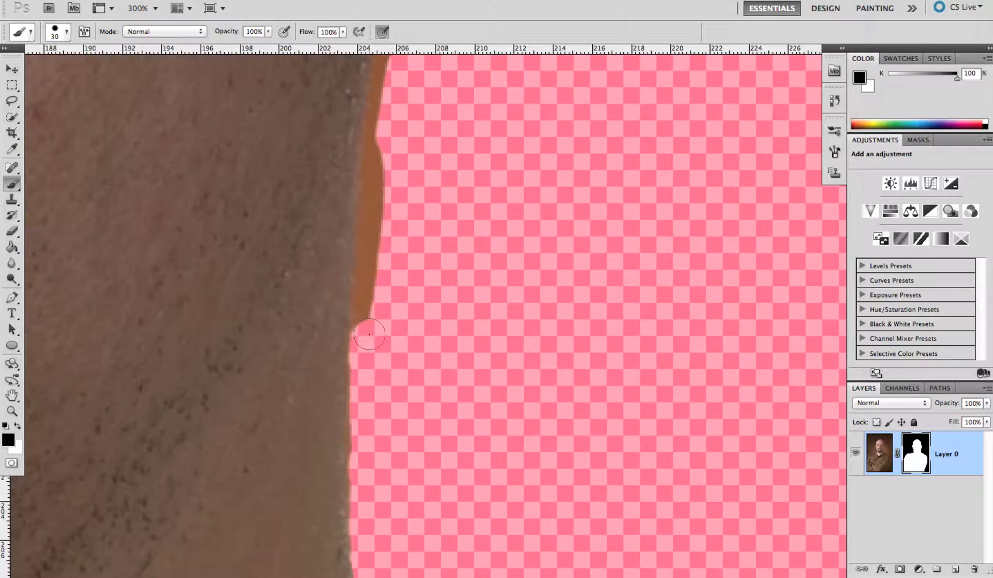
mouse_move(372, 305)
left_mouse_down()
mouse_move(381, 224)
mouse_move(365, 338)
mouse_move(377, 219)
left_mouse_up()
scroll(377, 349, "up", 3)
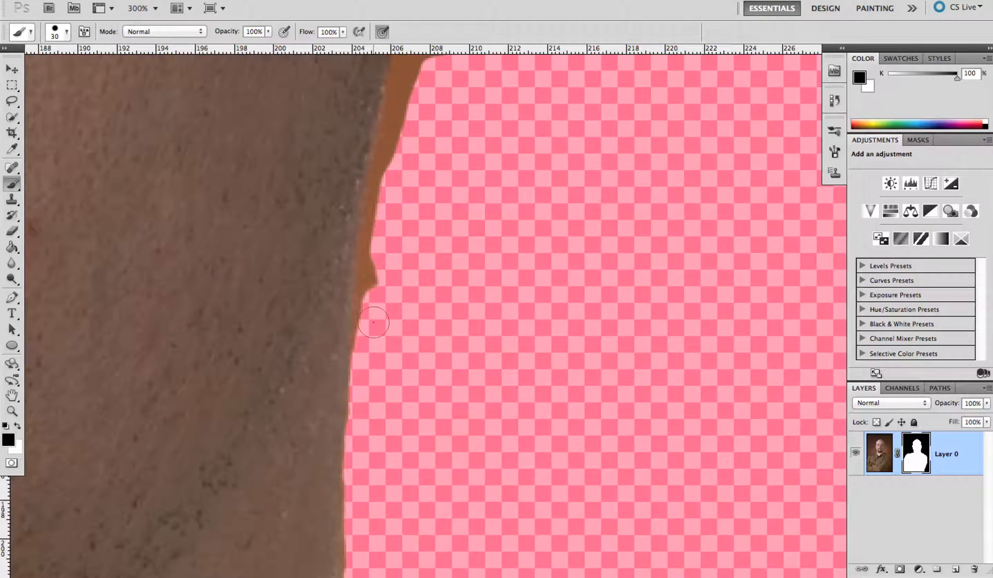
mouse_move(367, 324)
left_mouse_down()
mouse_move(374, 267)
mouse_move(381, 316)
left_mouse_up()
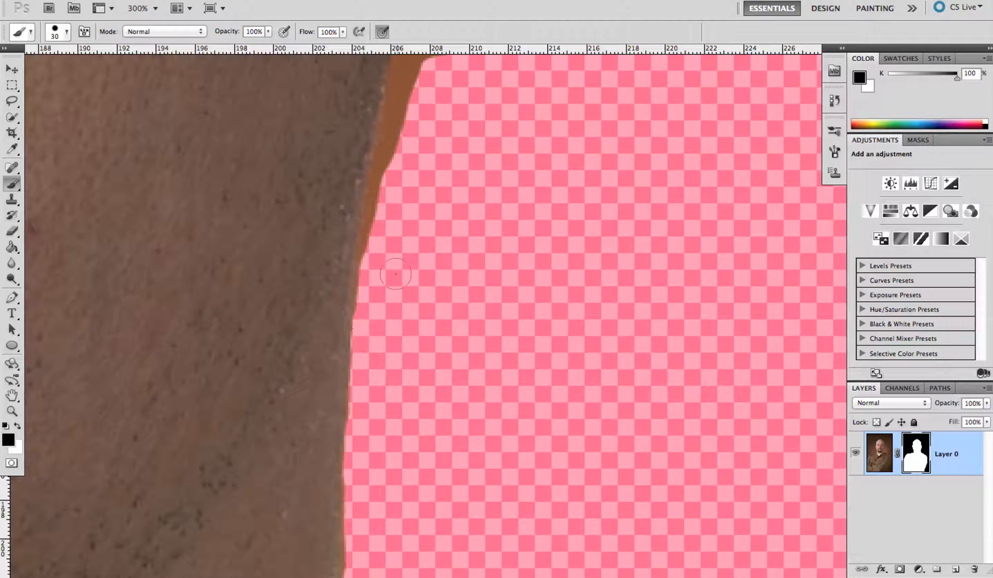
scroll(396, 274, "up", 4)
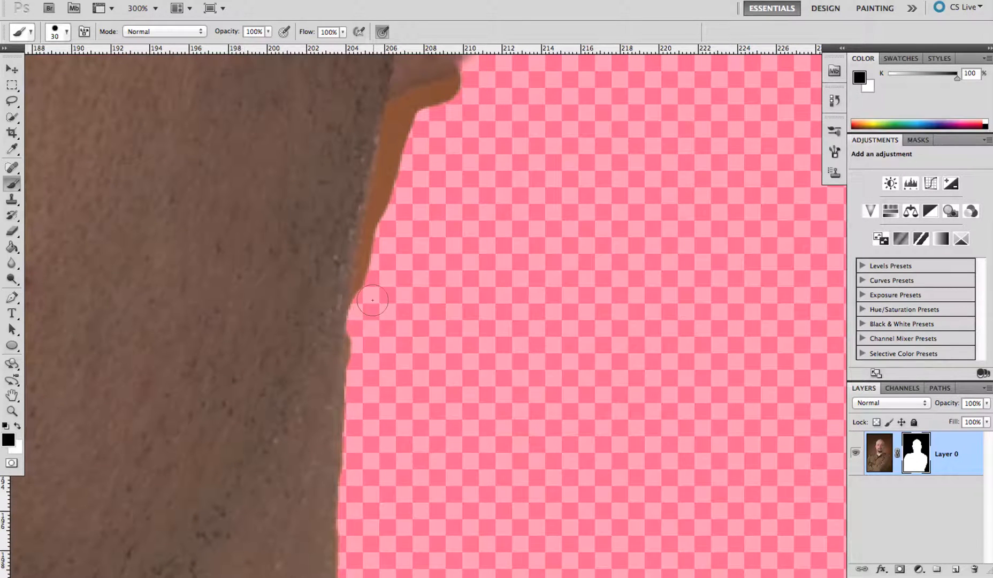
- Repair the notch in the jaw edge with white and hide the remaining background up to the earlobe with black
mouse_move(372, 299)
left_mouse_down()
mouse_move(382, 250)
mouse_move(363, 335)
mouse_move(336, 300)
mouse_move(332, 348)
left_mouse_up()
key("x")
key("x")
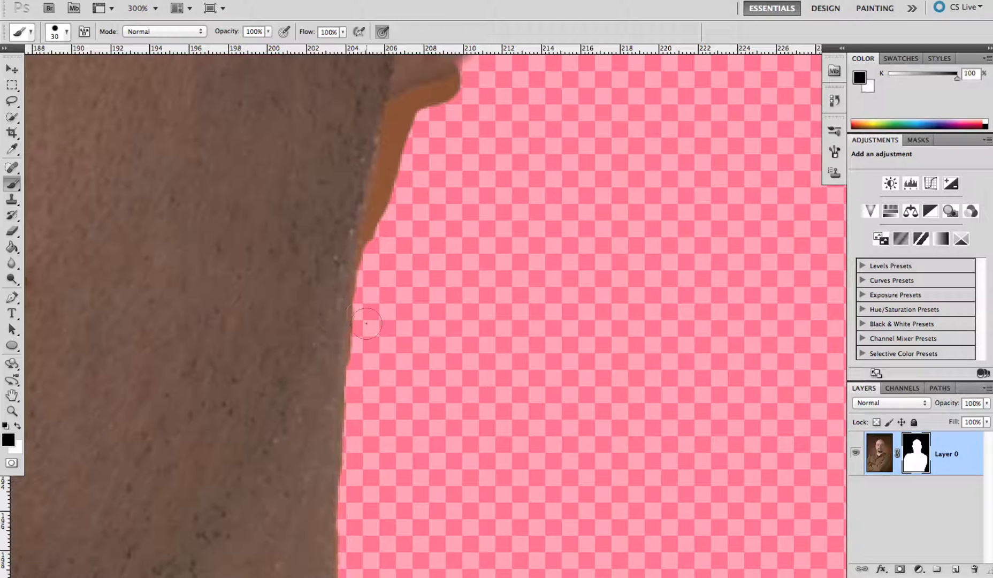
mouse_move(375, 257)
left_mouse_down()
mouse_move(392, 202)
mouse_move(402, 202)
mouse_move(395, 325)
mouse_move(371, 290)
mouse_move(394, 219)
mouse_move(445, 193)
mouse_move(467, 166)
mouse_move(393, 198)
mouse_move(381, 275)
mouse_move(401, 162)
mouse_move(411, 152)
mouse_move(394, 158)
mouse_move(419, 155)
mouse_move(376, 173)
mouse_move(418, 157)
left_mouse_up()
- Touch up small bumps and nicks along the upper jaw edge by alternating white and black on the mask
key("x")
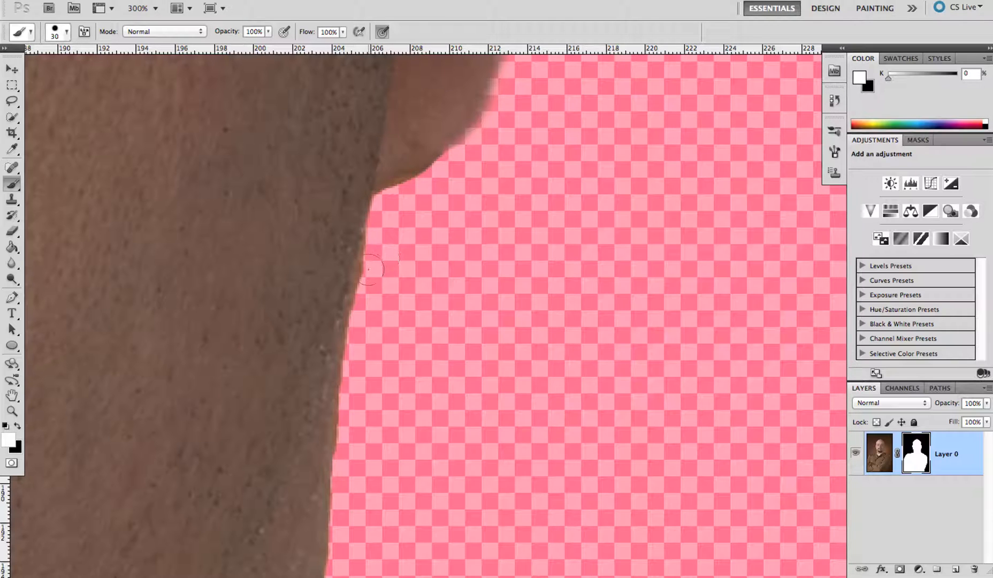
key("x")
key("x")
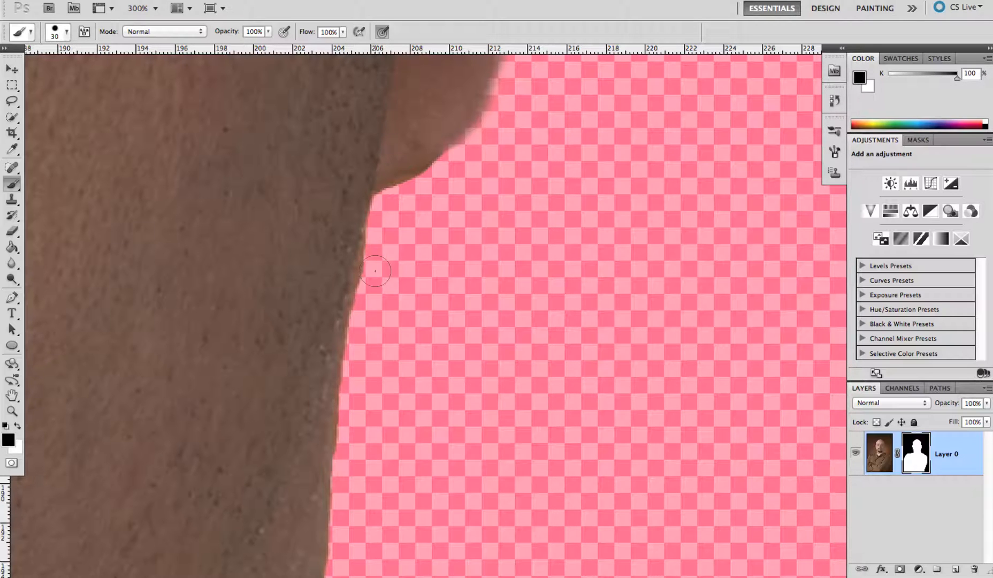
scroll(342, 356, "down", 3)
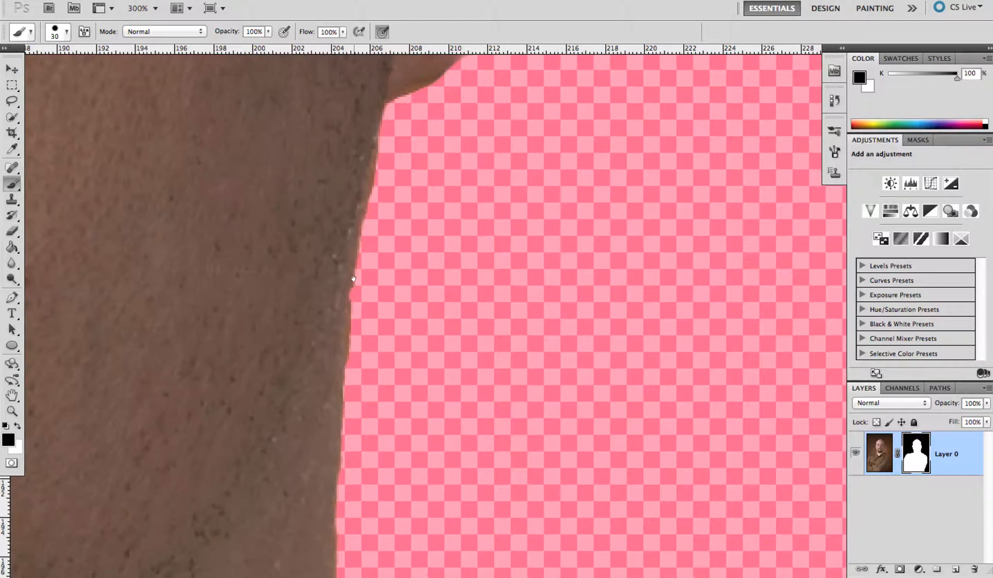
key("x")
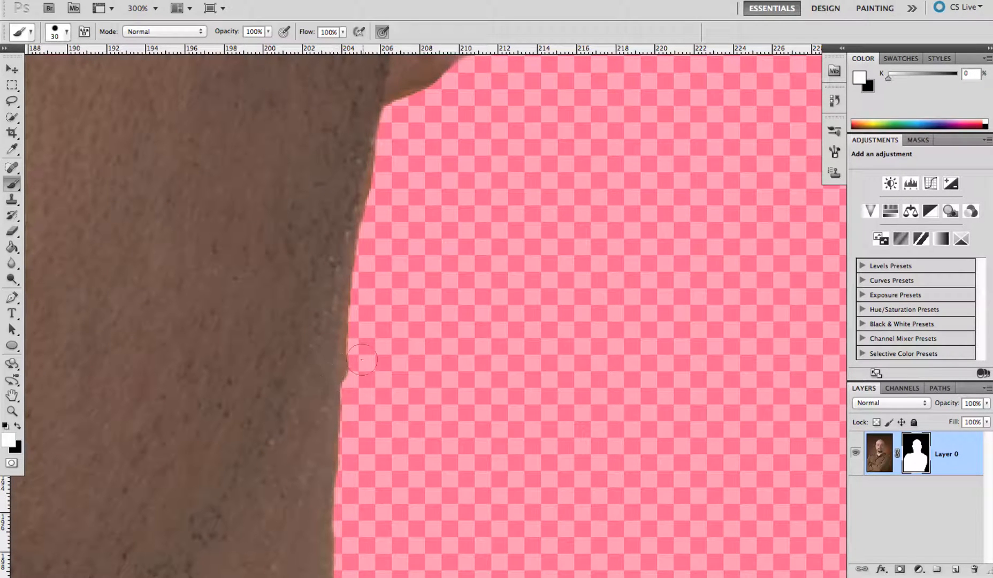
key("x")
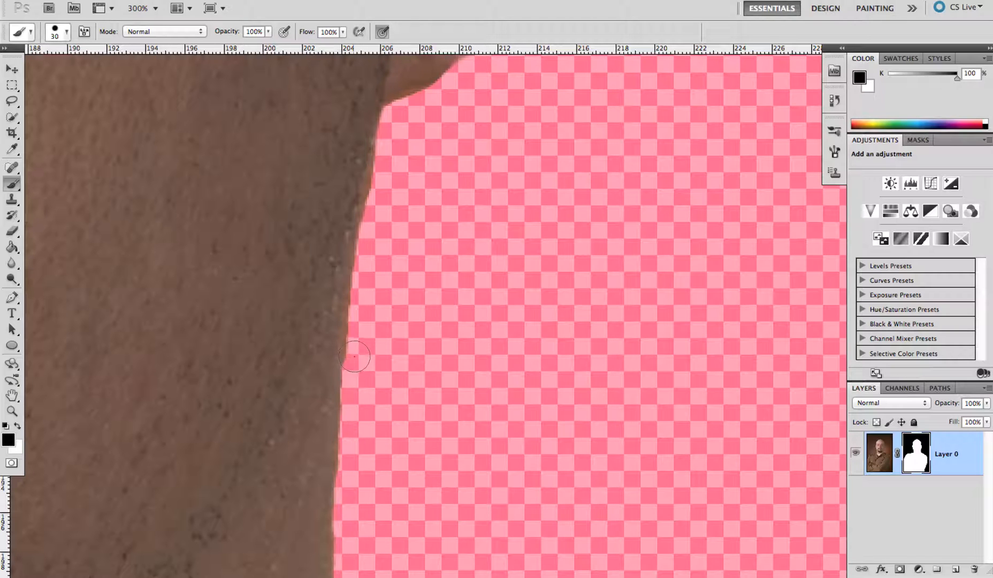
key("x")
key("x")
key("x")
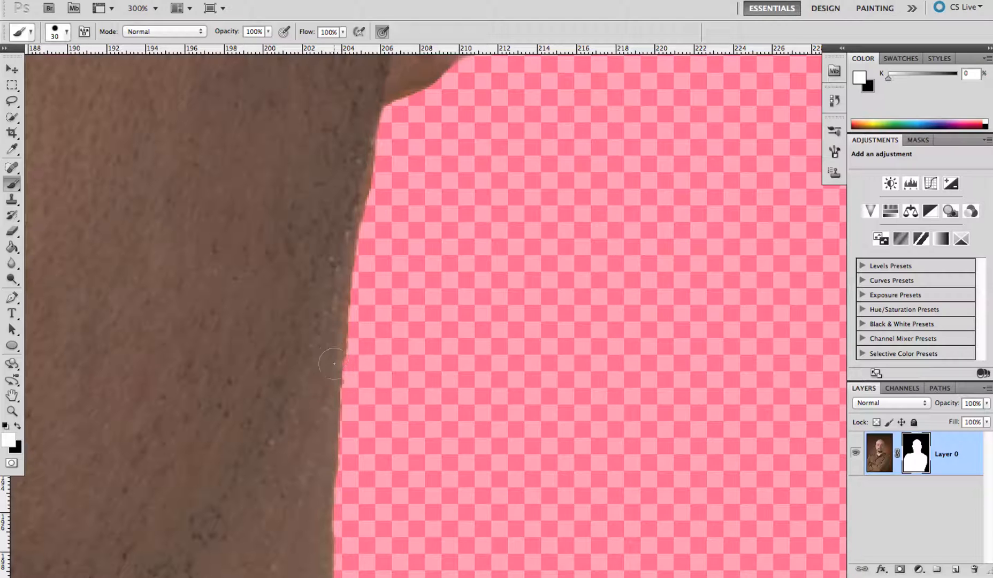
mouse_move(377, 364)
left_mouse_down()
mouse_move(398, 282)
mouse_move(374, 370)
left_mouse_up()
key("x")
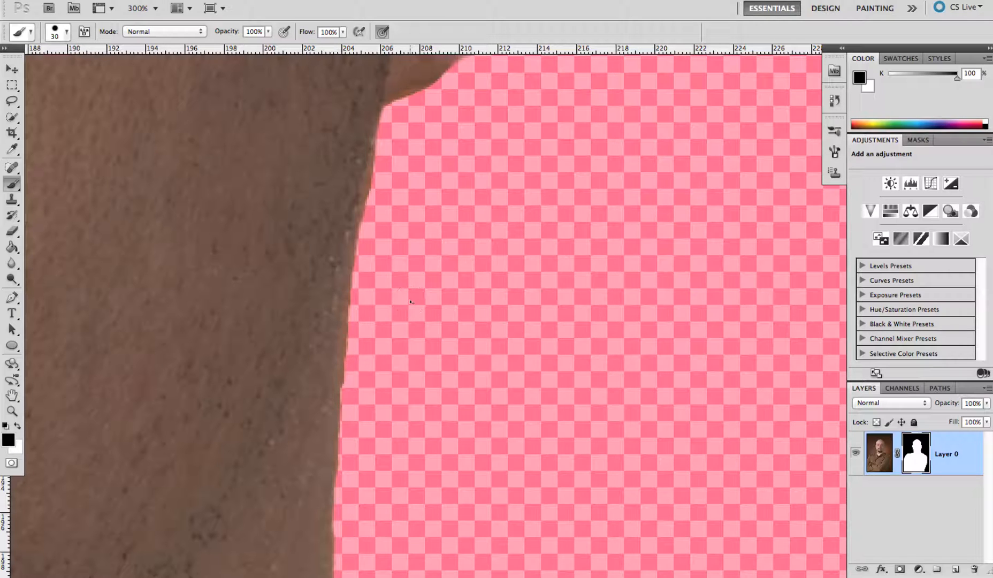
- Hide the red Layer 0 mask overlay from the channels and return to the layers with the whole cutout in view
key("ctrl+minus")
key("ctrl+minus")
key("ctrl+minus")
key("ctrl+minus")
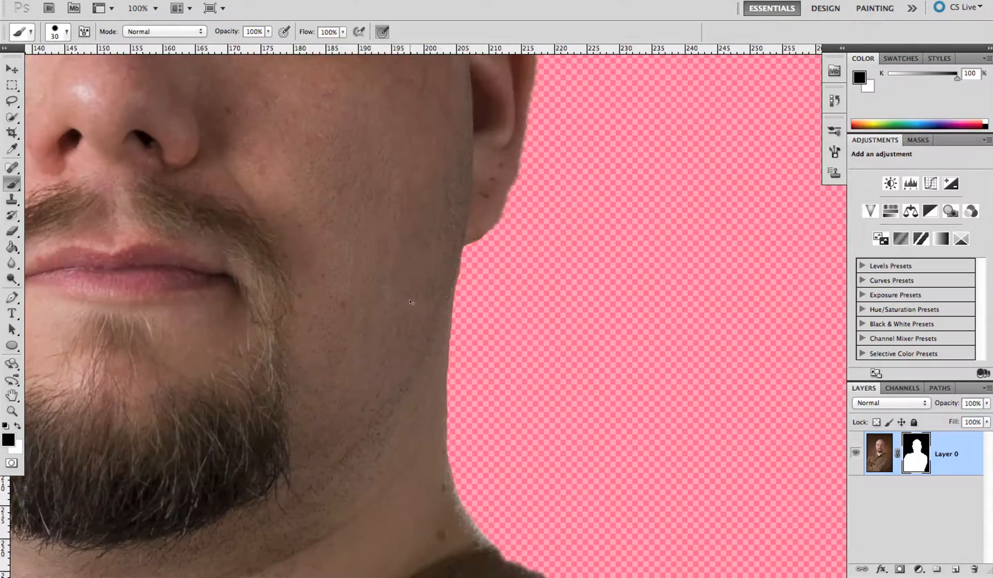
key("ctrl+minus")
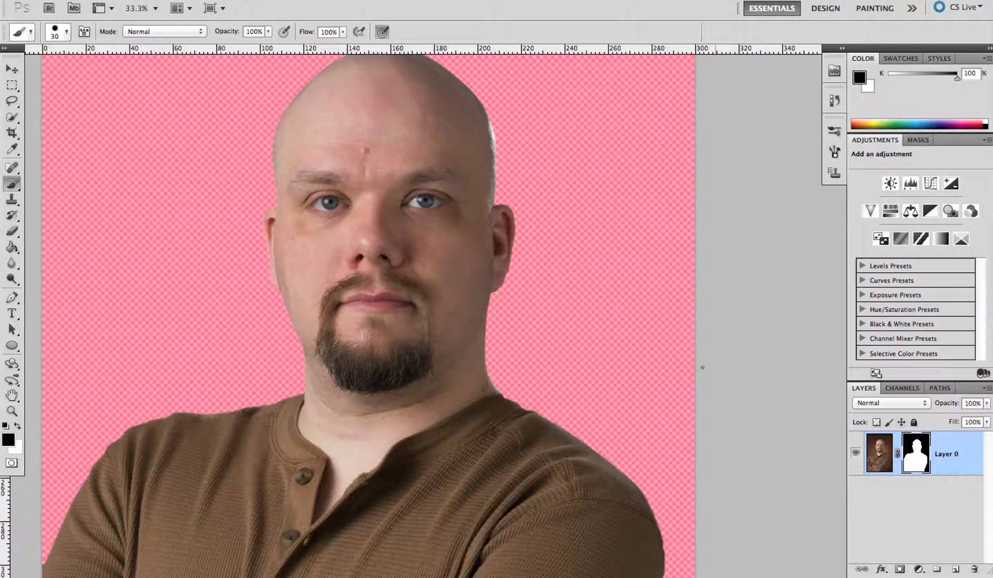
left_click(902, 389)
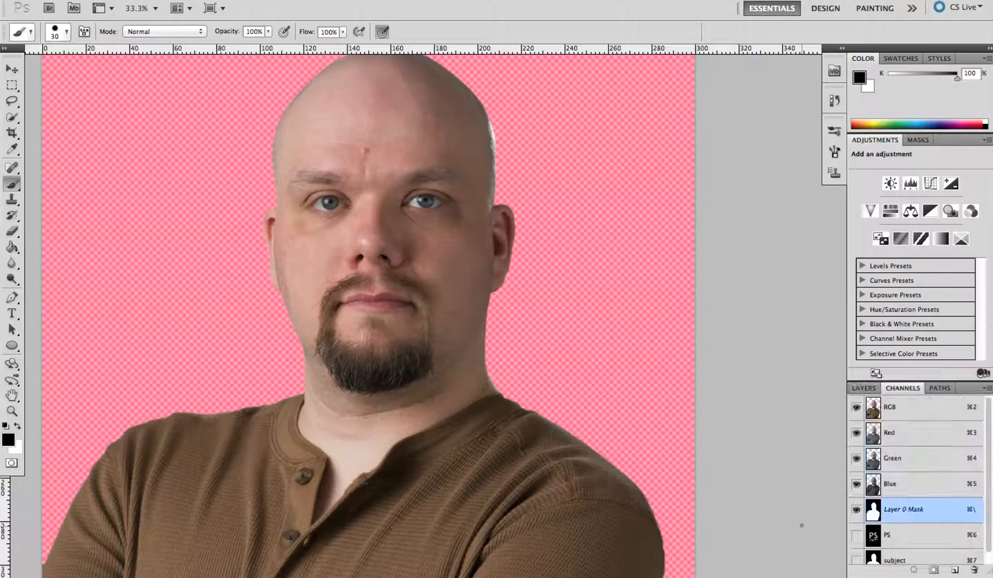
key("x")
left_click(857, 510)
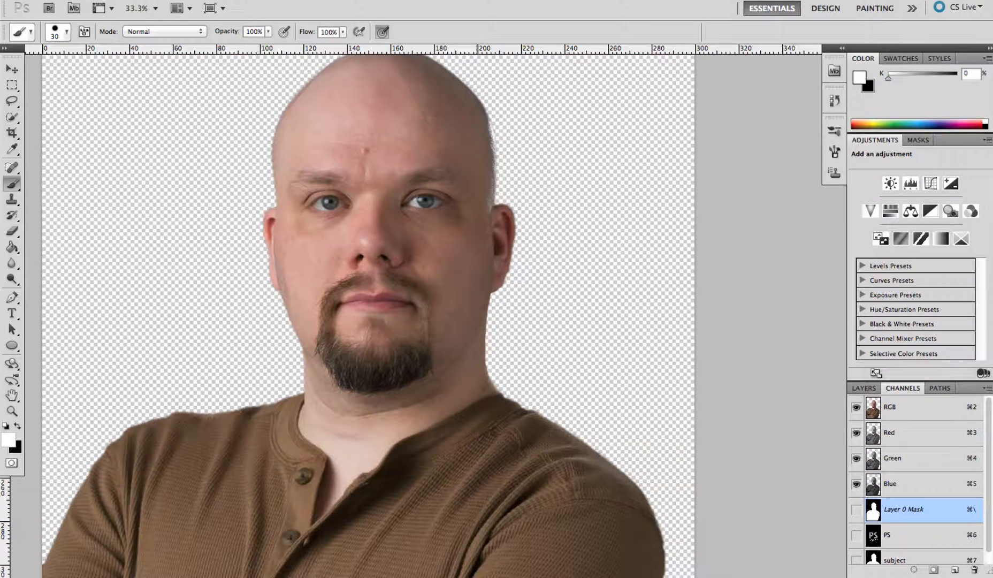
left_click(852, 388)
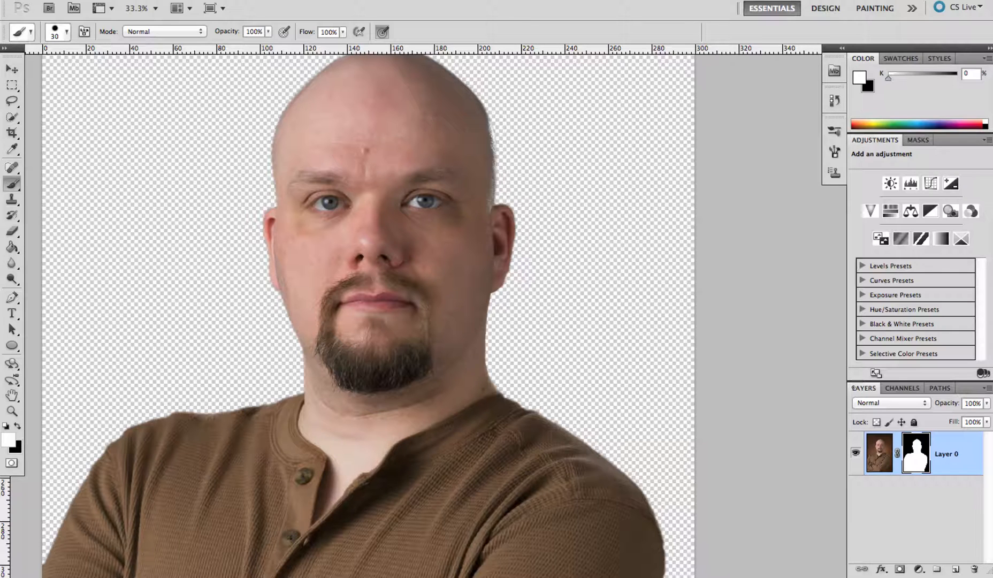
- Try a white brush stroke on the mask beside the man's shoulder and undo it
left_click_drag(567, 429, 615, 434)
key("ctrl+z")
- Delete the layer mask from Layer 0 without applying it to the layer
left_click_drag(920, 461, 974, 570)
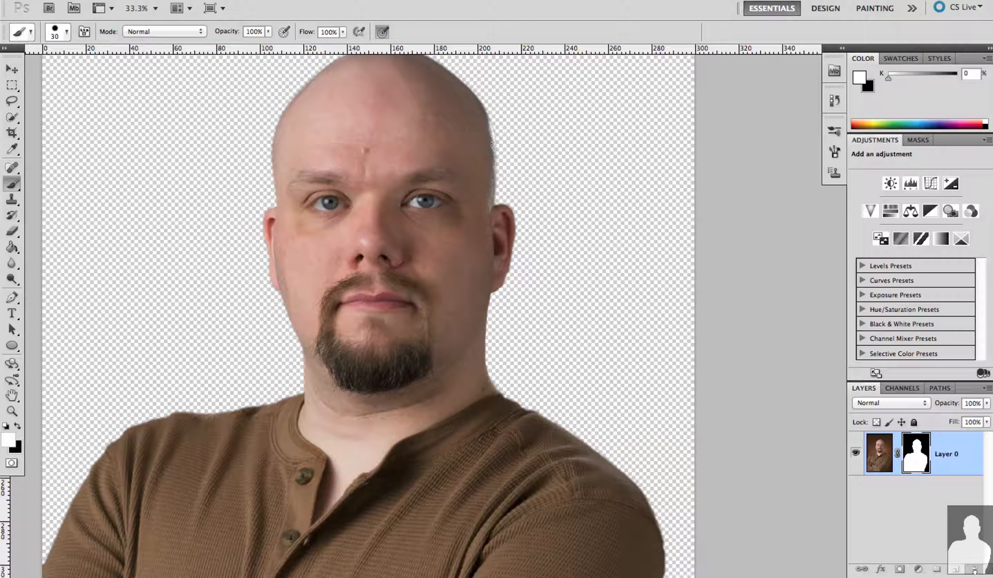
left_click_drag(974, 569, 974, 571)
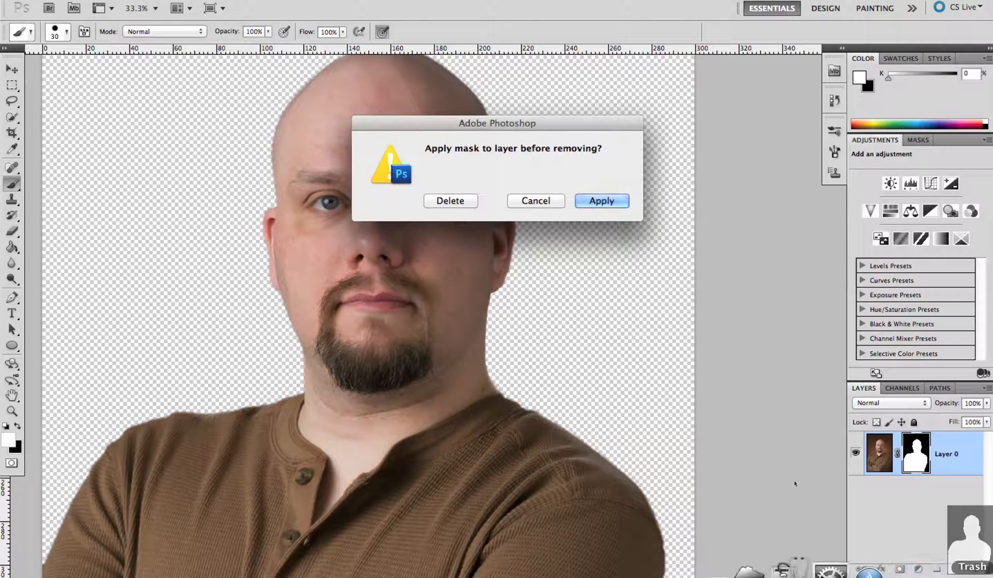
left_click(459, 204)
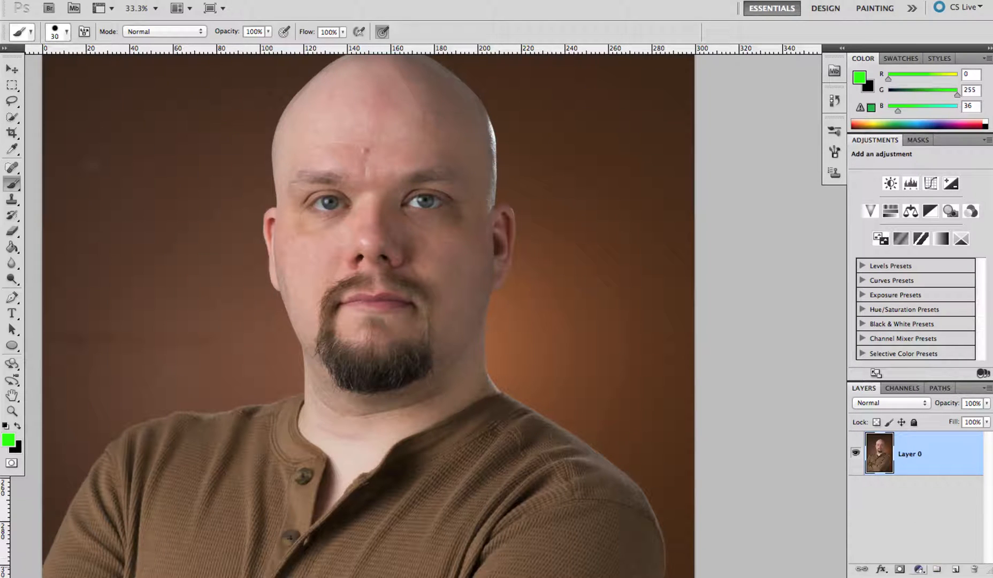
- Add a Hue/Saturation adjustment layer above Layer 0 with saturation -100 and lightness -25
left_click(919, 569)
left_click(929, 476)
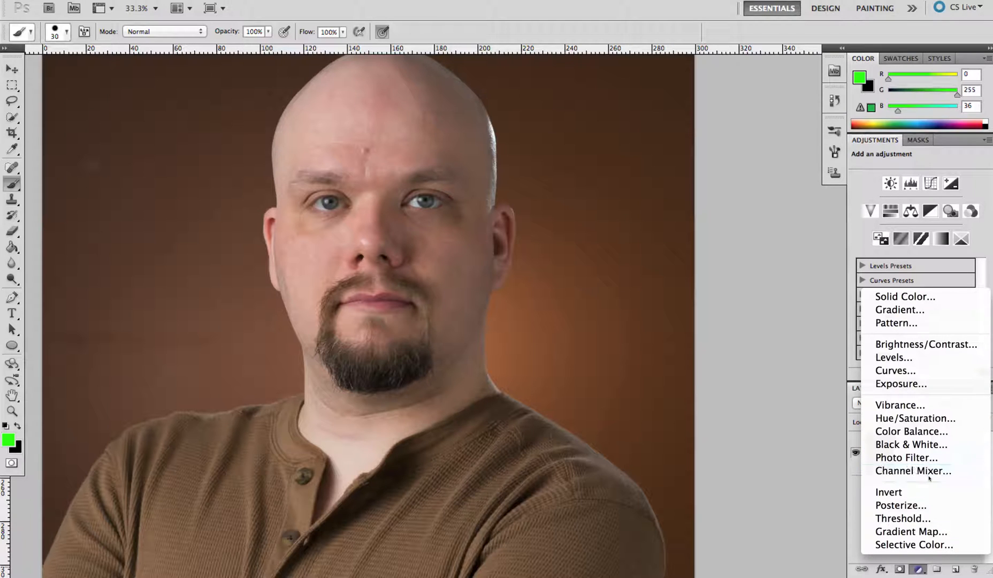
left_click(908, 419)
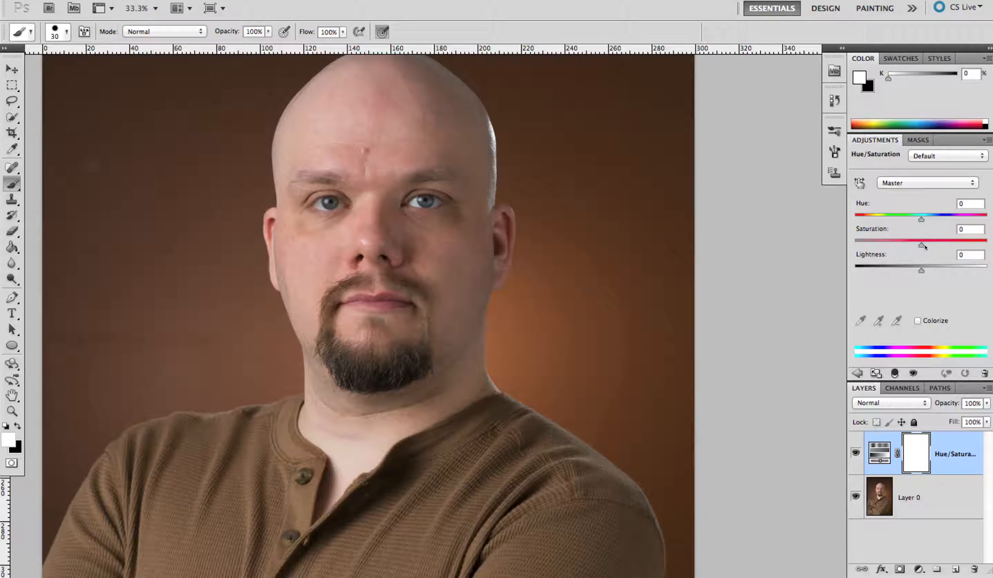
left_click_drag(925, 247, 848, 247)
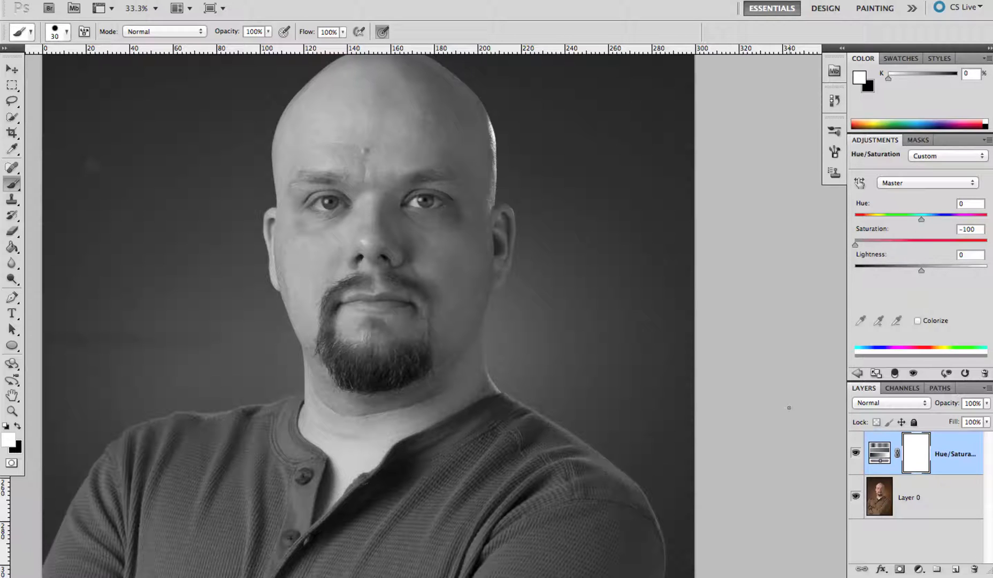
left_click_drag(921, 271, 905, 276)
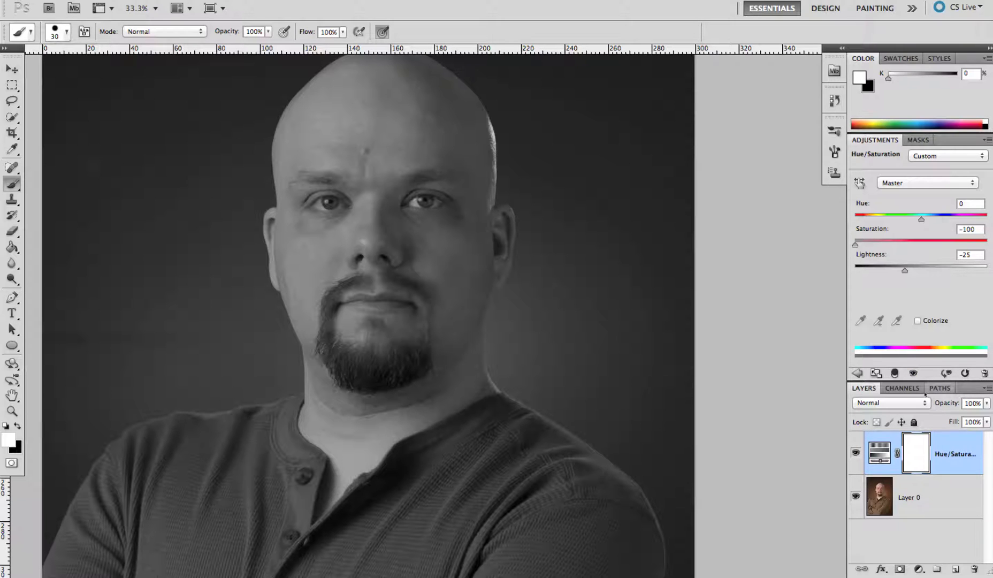
- Load the saved subject channel as a selection and return to the layers
left_click(902, 388)
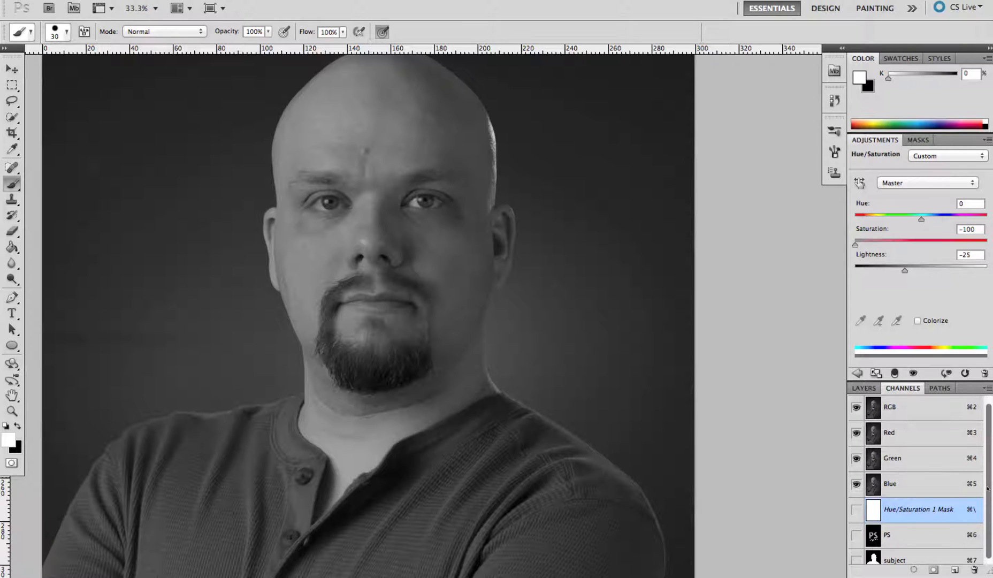
scroll(890, 544, "down", 1)
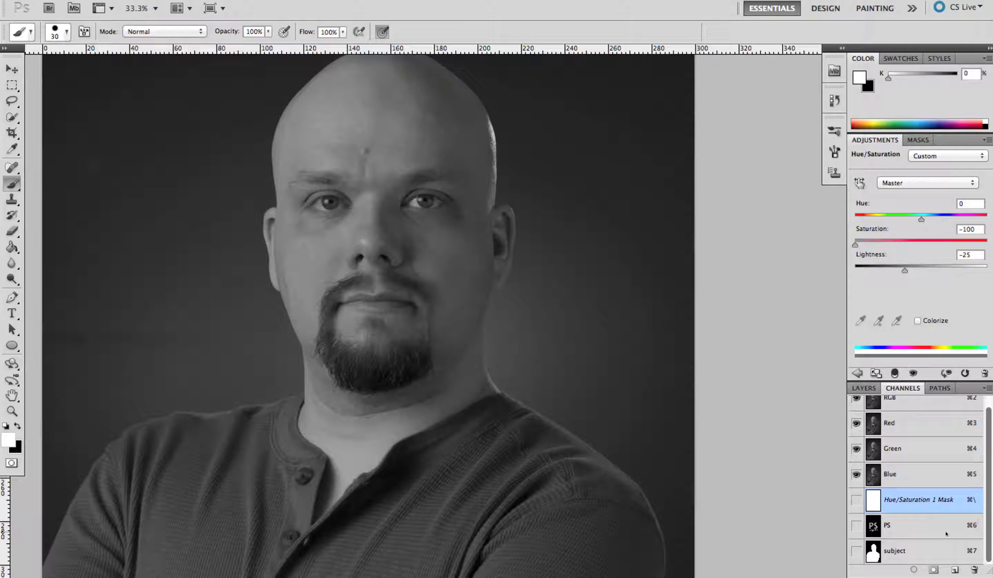
left_click(896, 553, "super")
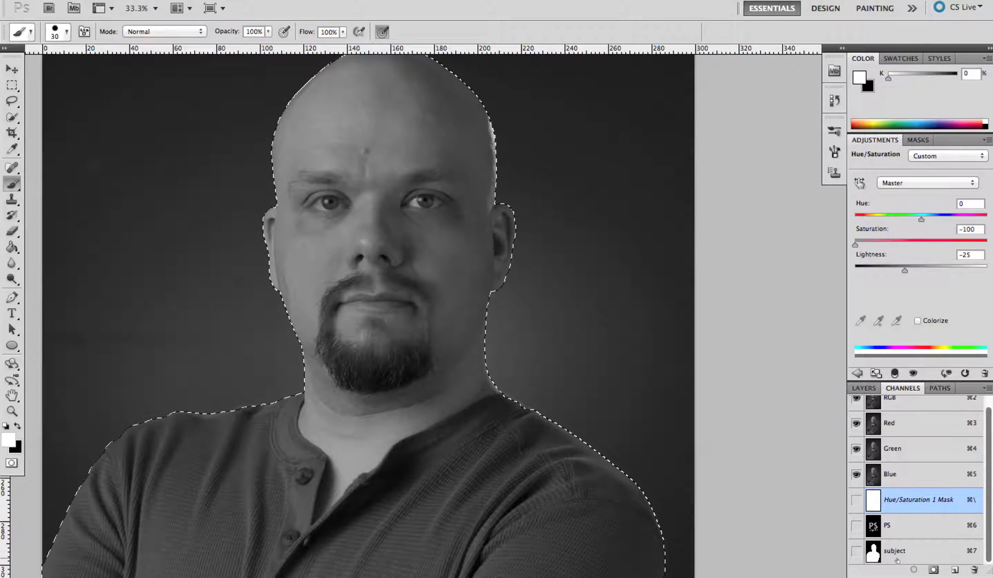
left_click(875, 389)
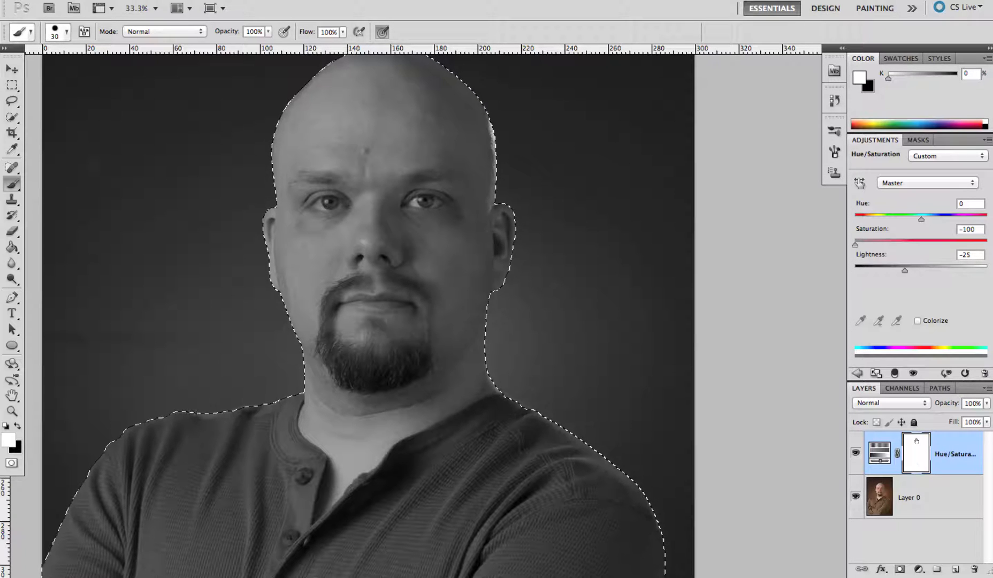
- Fill the selected man with black at 100% opacity on the Hue/Saturation layer's mask and deselect
left_click(877, 456)
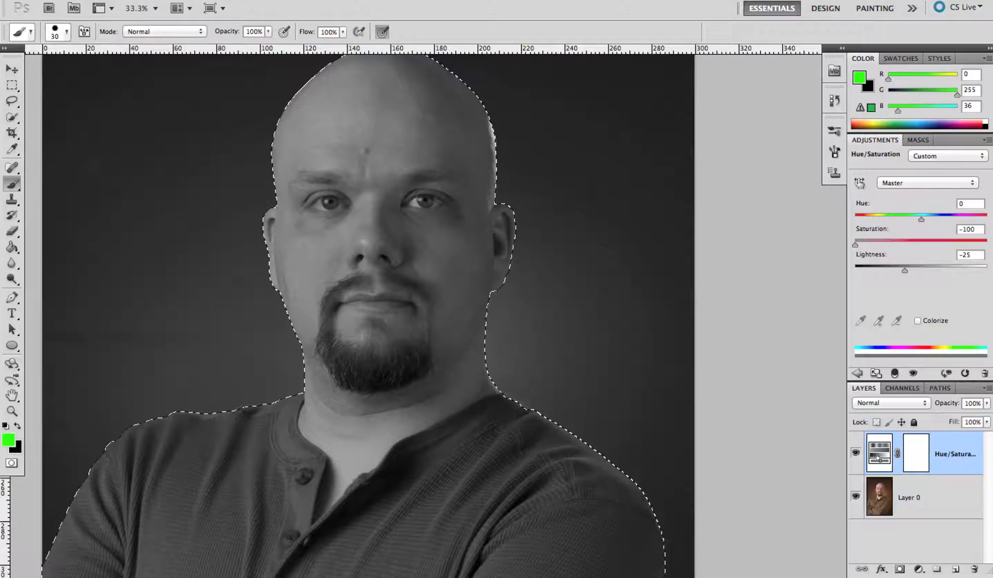
left_click(914, 464)
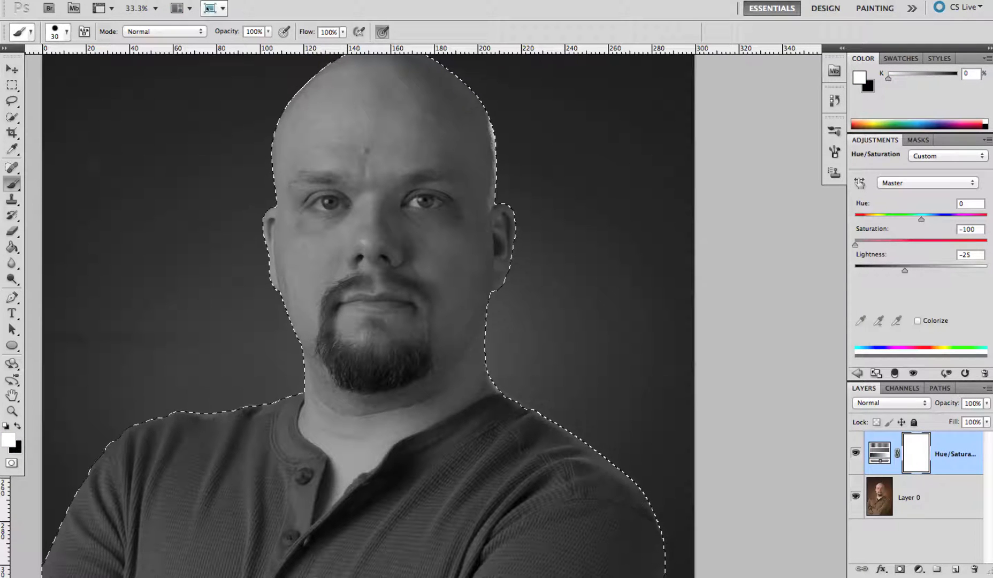
left_click(169, 1)
mouse_move(138, 0)
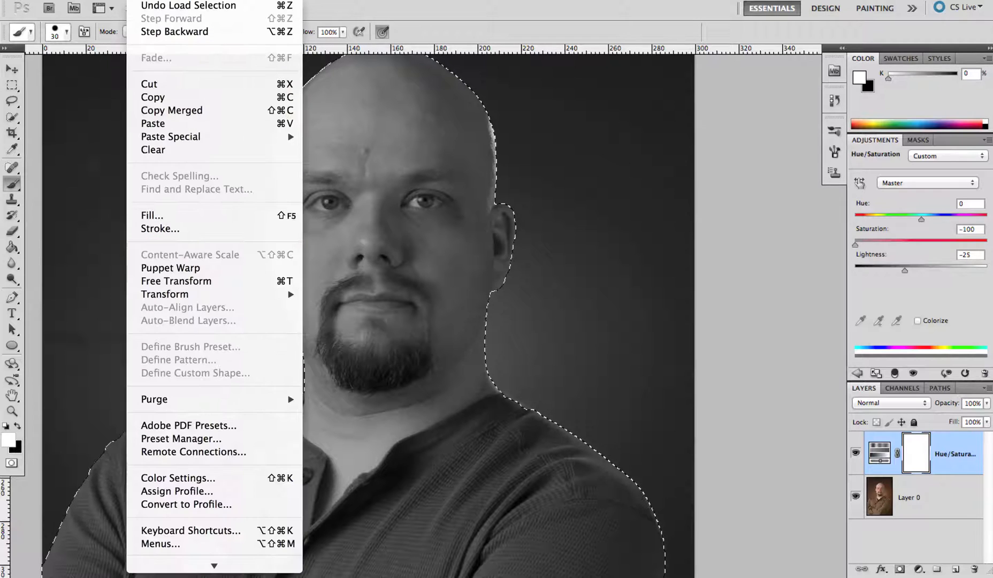
left_click(169, 216)
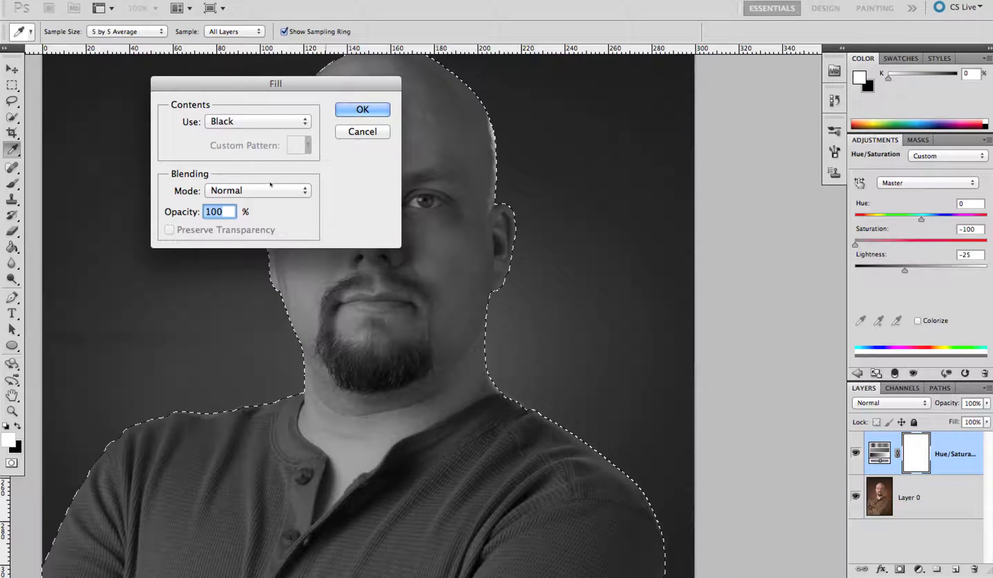
left_click(291, 121)
left_click(241, 122)
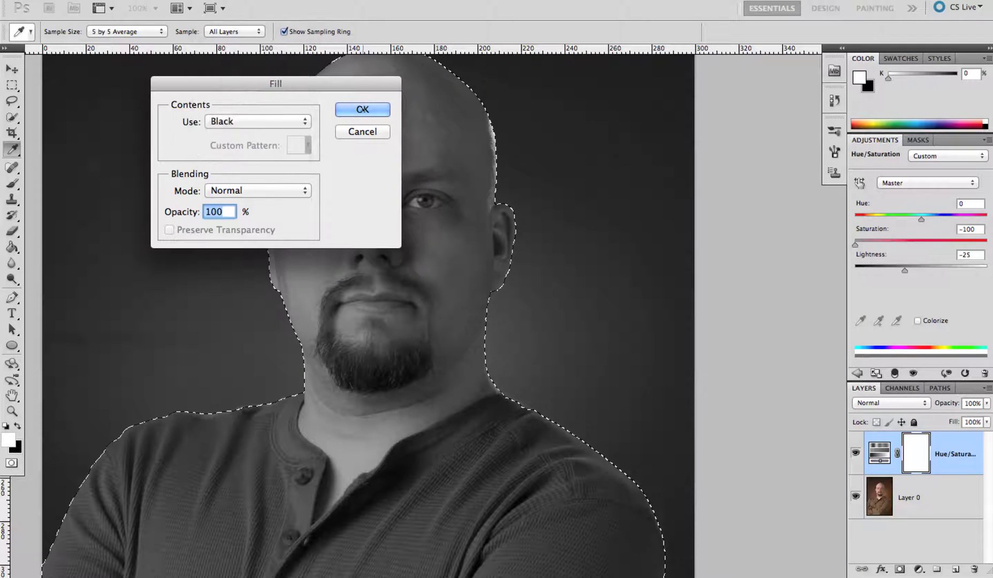
left_click(361, 110)
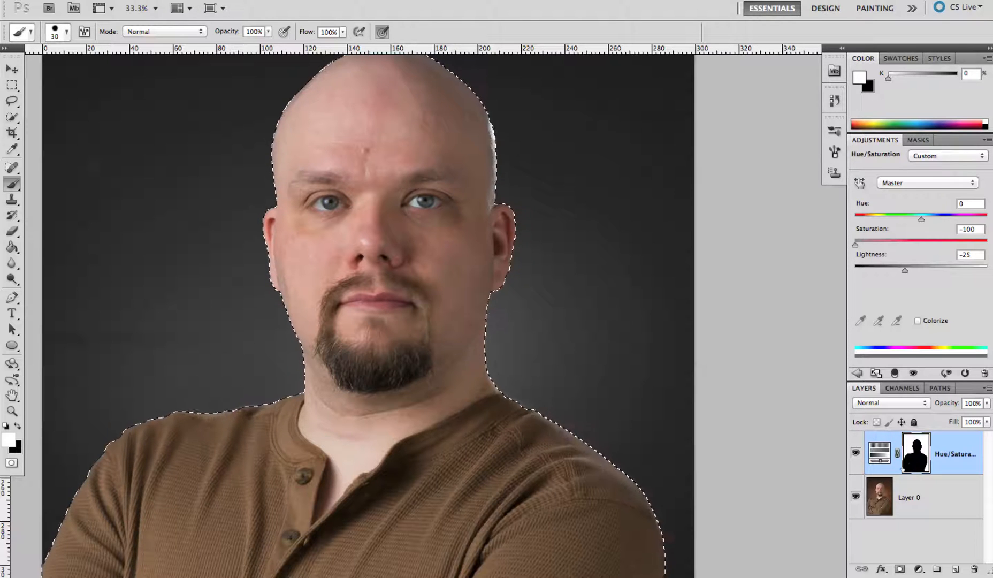
key("ctrl+d")
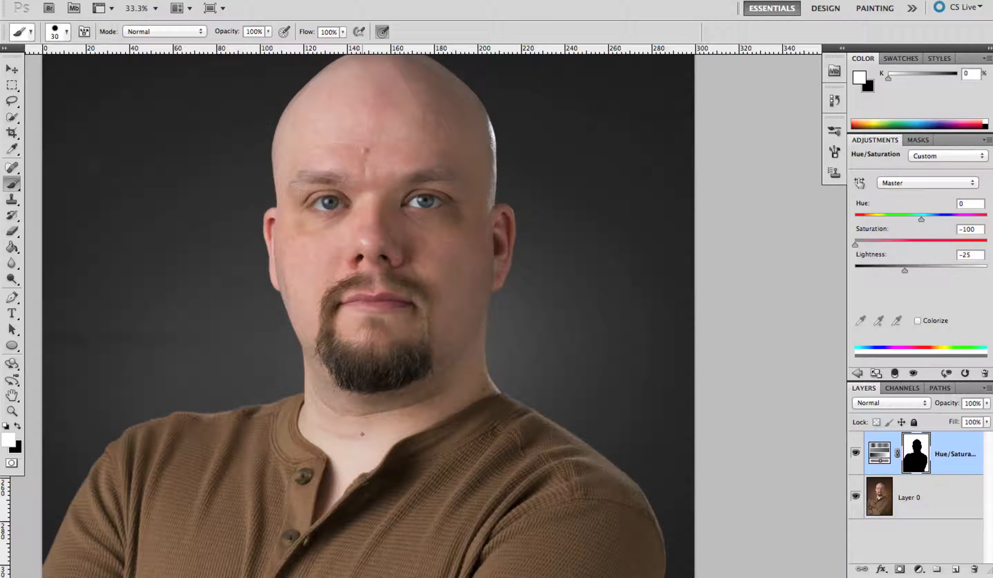
mouse_move(363, 433)
left_mouse_down()
mouse_move(361, 354)
mouse_move(416, 192)
mouse_move(362, 433)
left_mouse_up()
left_click_drag(357, 293, 419, 282)
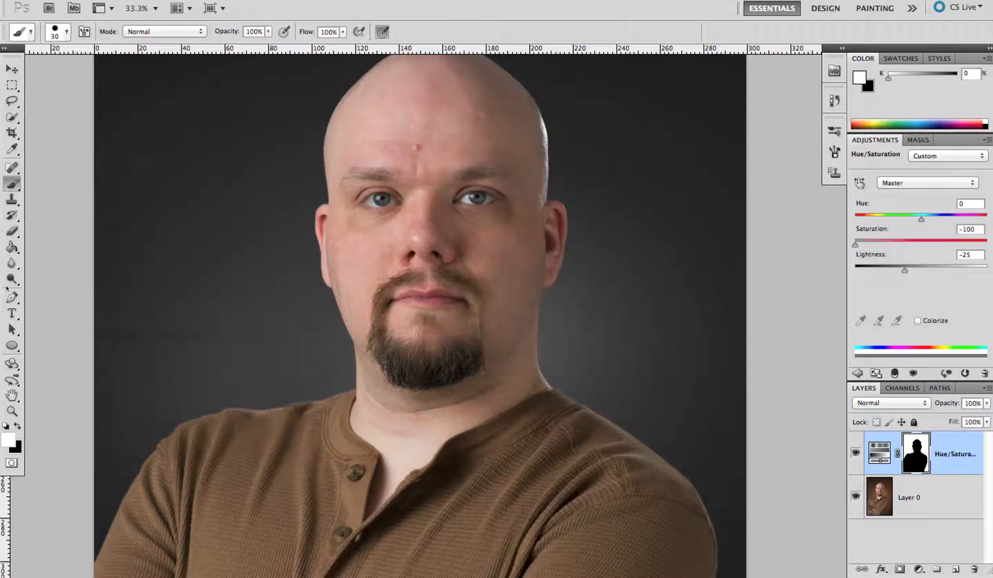
key("Tab")
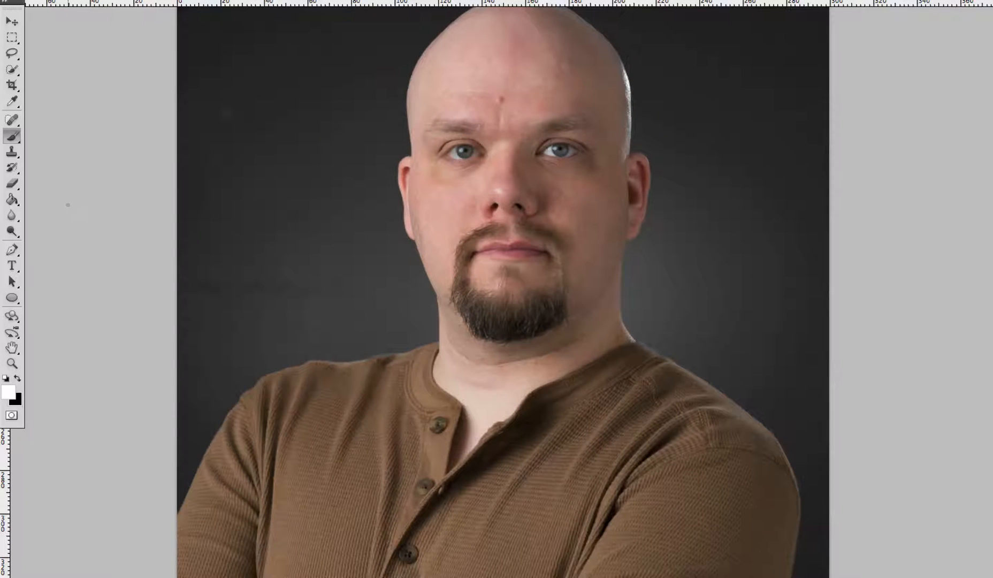
key("Tab")
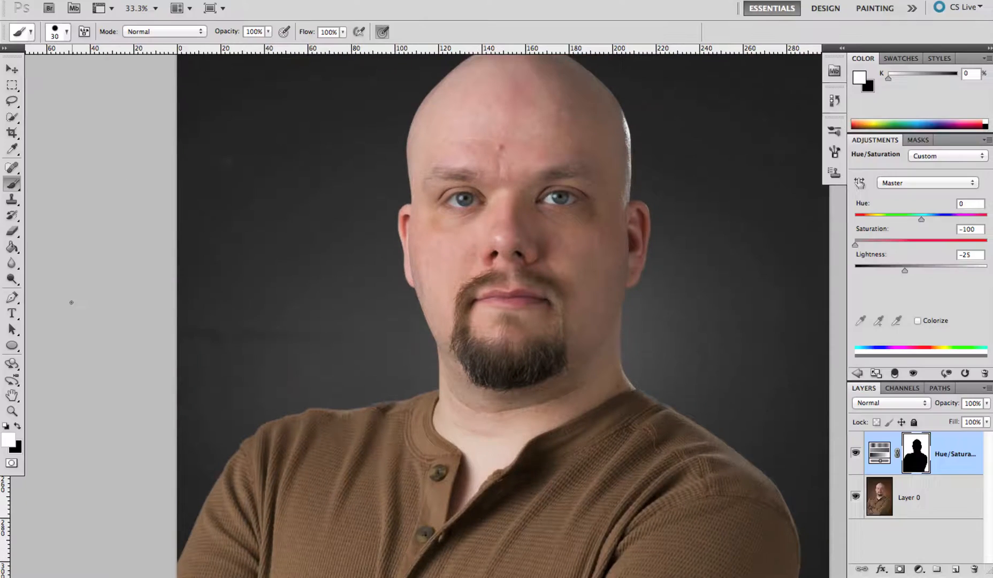
- Paint black with the 30 px brush on the Hue/Saturation mask along the grey-fringed shirt shoulder edge near the collar at 200% zoom
left_click(12, 411)
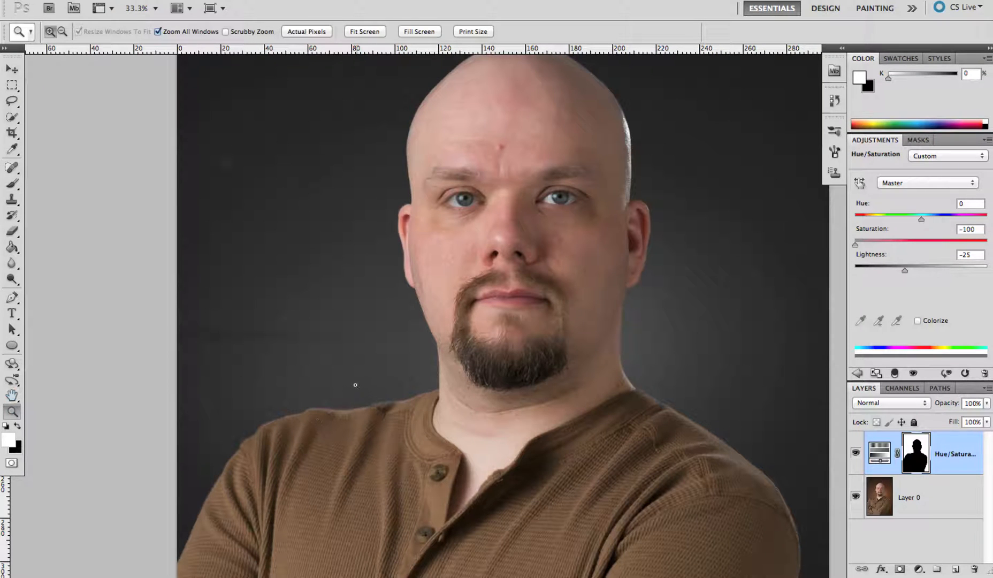
left_click_drag(405, 437, 407, 436)
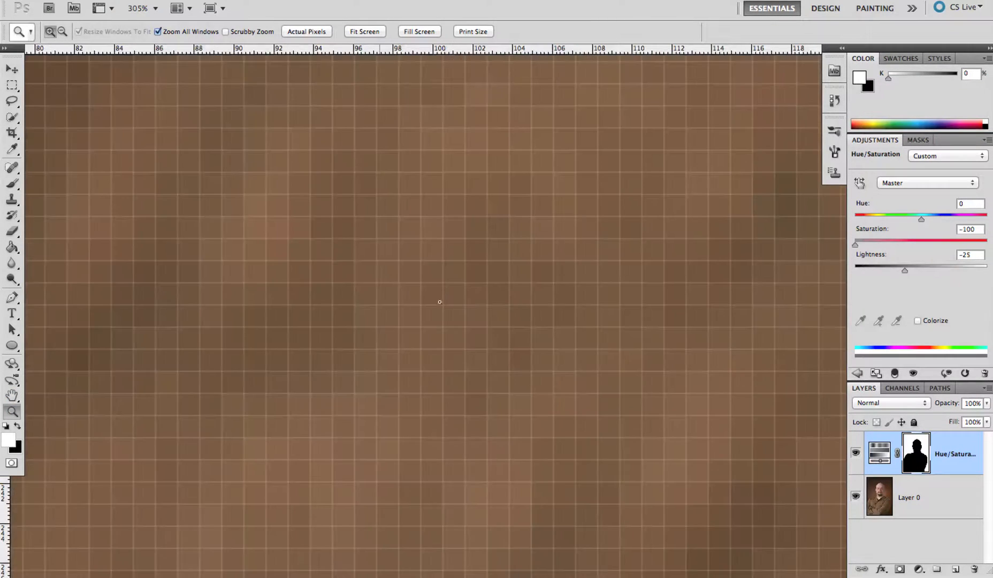
key("super+minus")
key("super+minus")
key("super+minus")
key("super+minus")
key("super+minus")
key("super+minus")
key("super+minus")
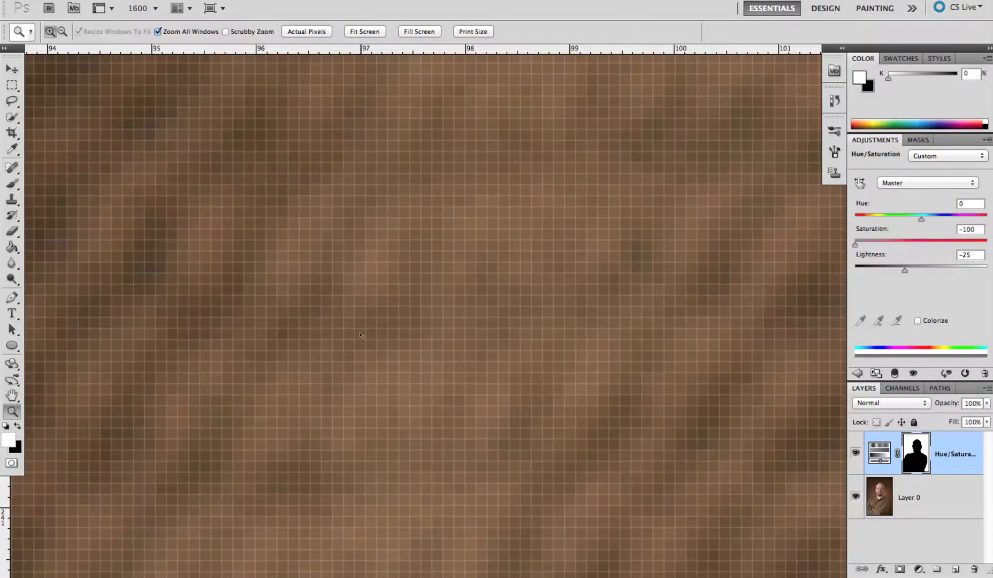
key("super+minus")
key("super+minus")
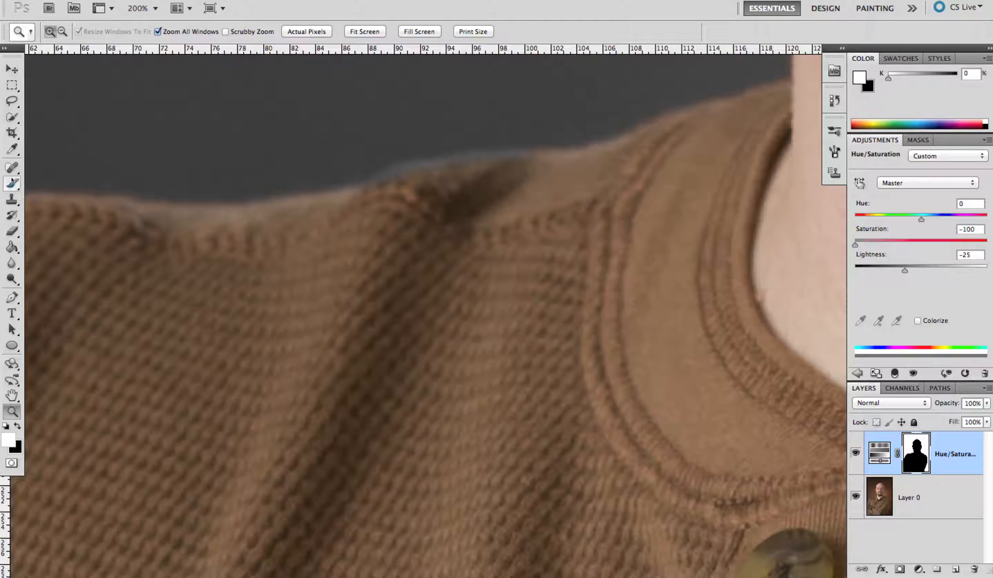
left_click(12, 184)
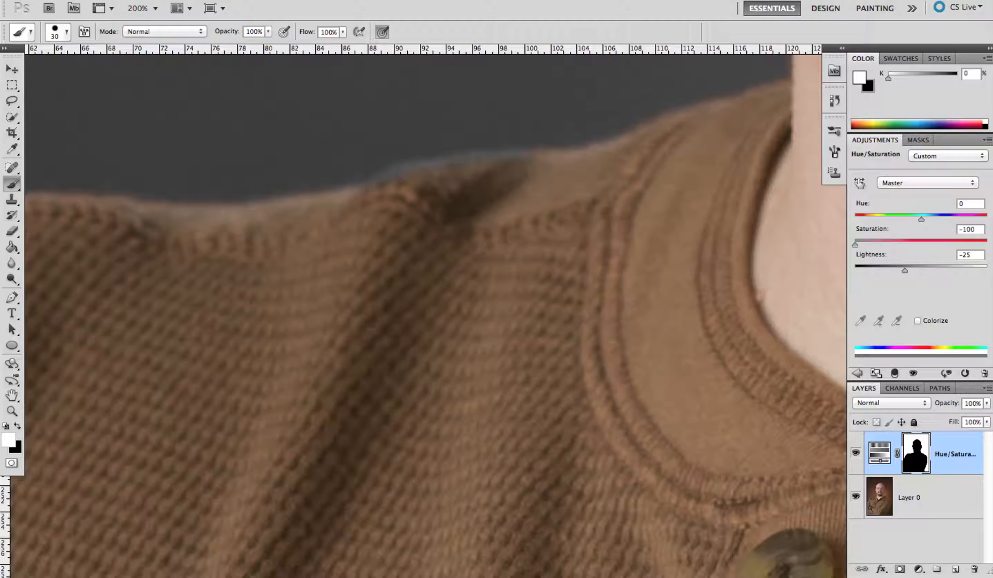
left_click(5, 425)
left_click(910, 389)
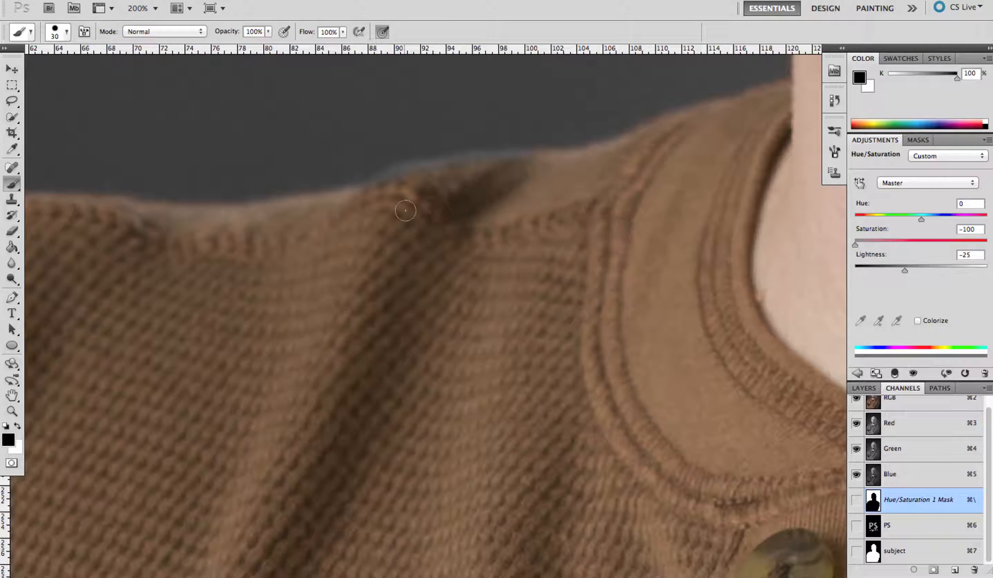
mouse_move(421, 196)
left_mouse_down()
mouse_move(381, 200)
mouse_move(472, 182)
mouse_move(406, 184)
mouse_move(510, 178)
mouse_move(489, 170)
left_mouse_up()
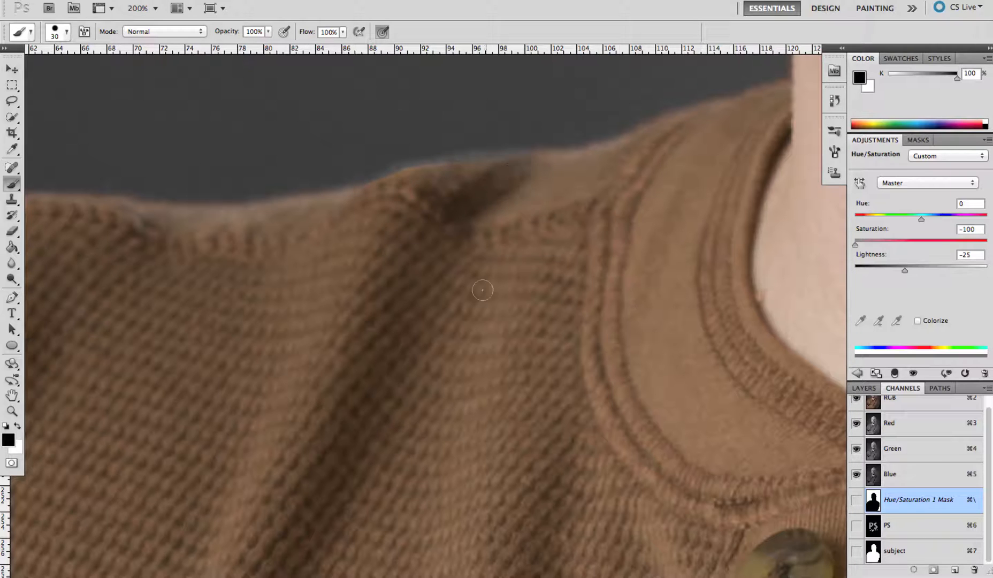
- Reduce the brush size to 23 px and finish removing the grey fringe from the shoulder edge beside the collar
mouse_move(487, 313)
left_mouse_down()
mouse_move(496, 307)
mouse_move(487, 291)
left_mouse_up()
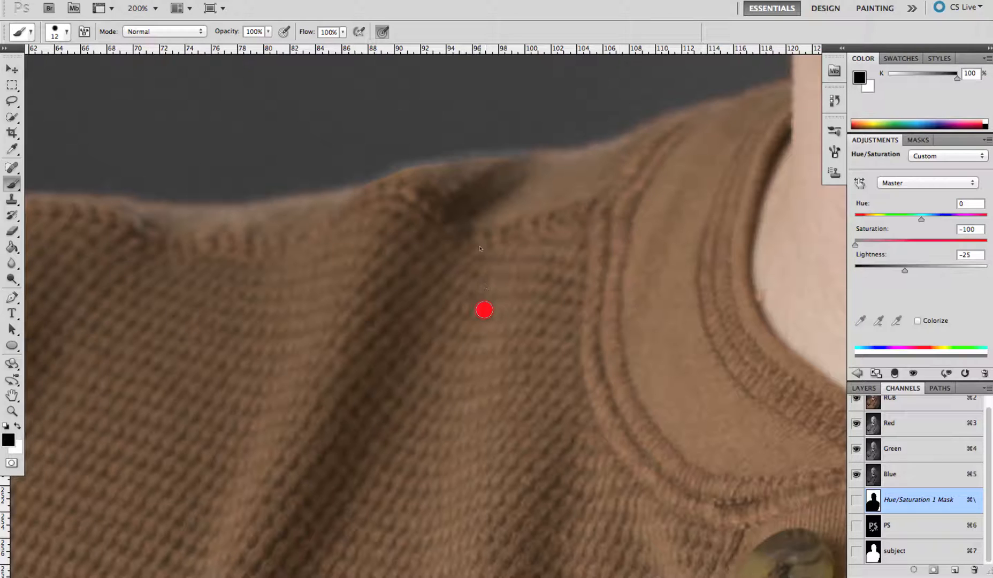
left_click_drag(480, 248, 479, 230)
left_click_drag(477, 285, 481, 290)
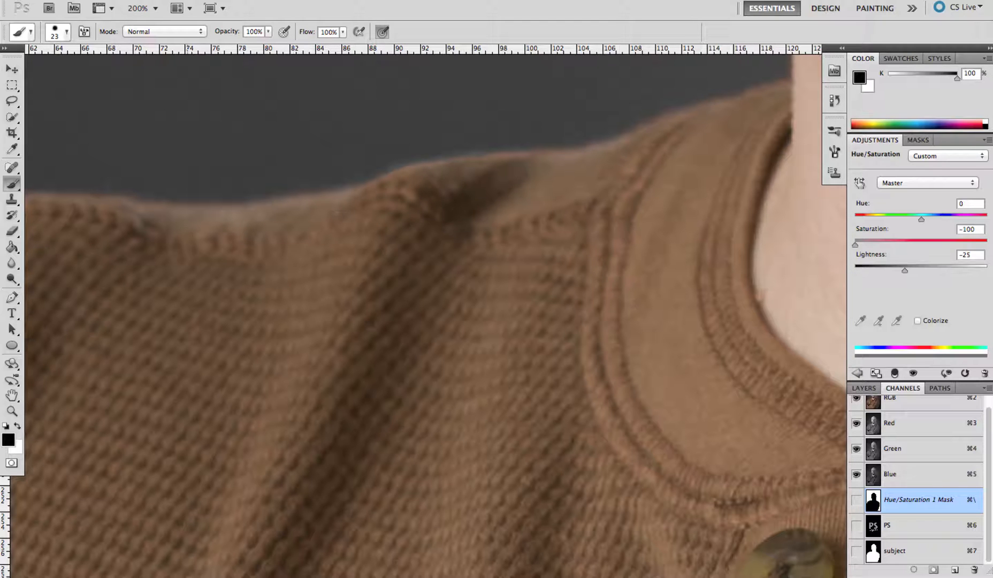
- Inspect the Hue/Saturation mask's edge along the shirt sleeve and shoulder at 200% zoom for leftover fringing
mouse_move(335, 259)
left_mouse_down()
mouse_move(541, 253)
mouse_move(514, 229)
mouse_move(664, 211)
mouse_move(428, 165)
mouse_move(452, 116)
left_mouse_up()
left_click_drag(366, 246, 406, 190)
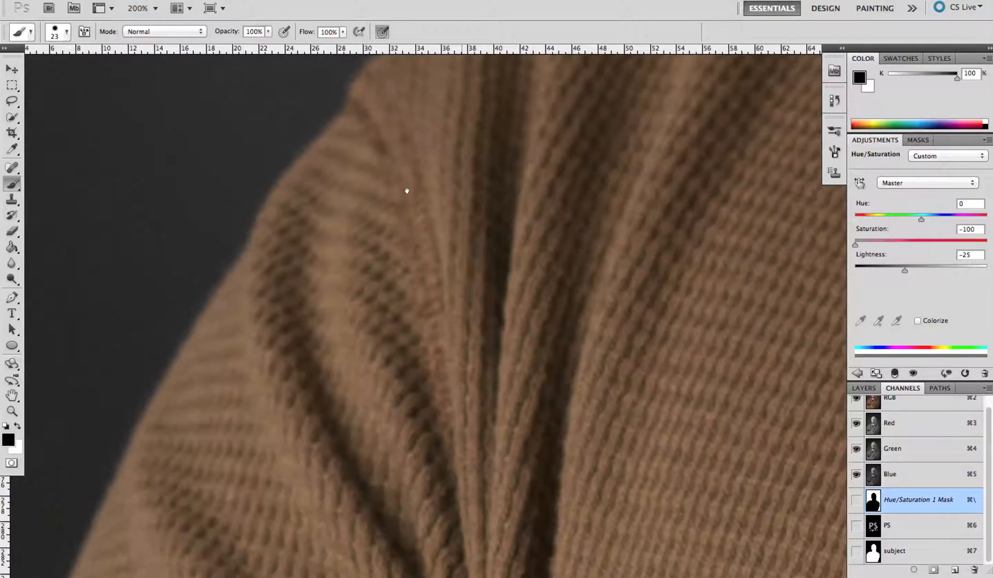
left_click_drag(459, 128, 315, 288)
left_click_drag(534, 163, 371, 263)
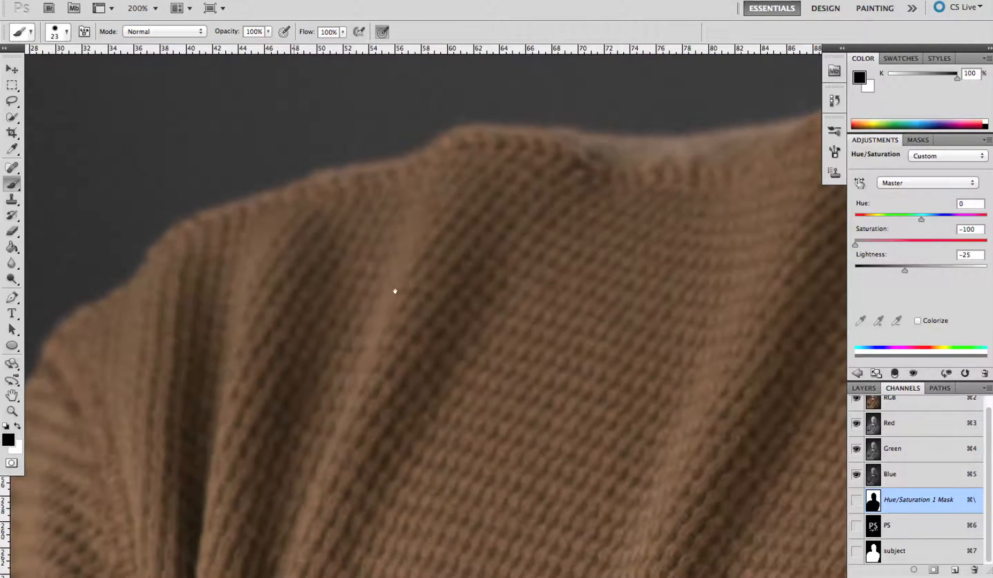
left_click_drag(642, 230, 385, 293)
left_click_drag(755, 184, 447, 369)
left_click_drag(561, 176, 471, 369)
left_click_drag(518, 202, 452, 353)
left_click_drag(479, 252, 453, 417)
- Inspect the mask's edge around the jaw, both ears and the bald head for leftover fringing
left_click_drag(431, 131, 484, 407)
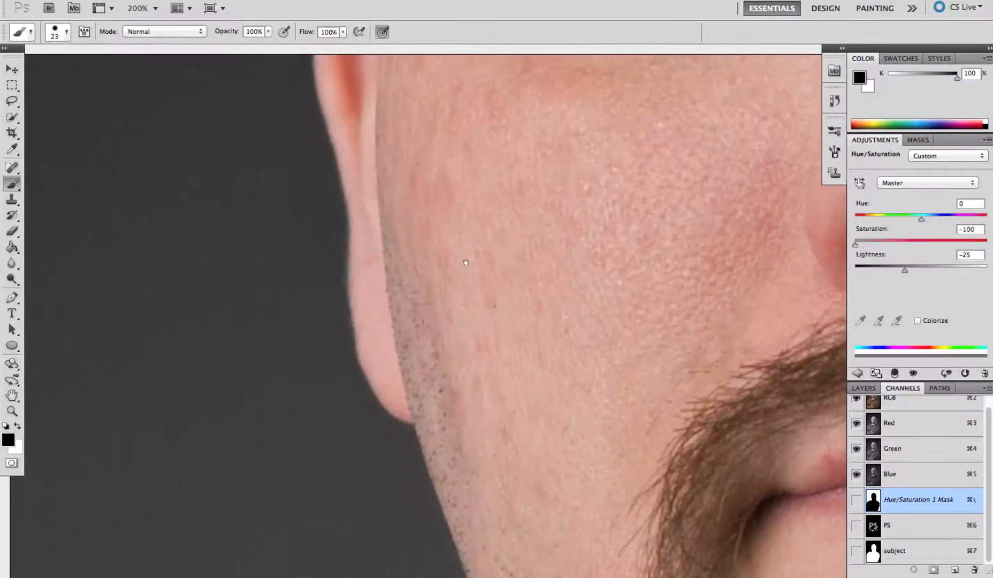
left_click_drag(466, 128, 443, 343)
left_click_drag(466, 185, 447, 321)
left_click_drag(443, 180, 436, 231)
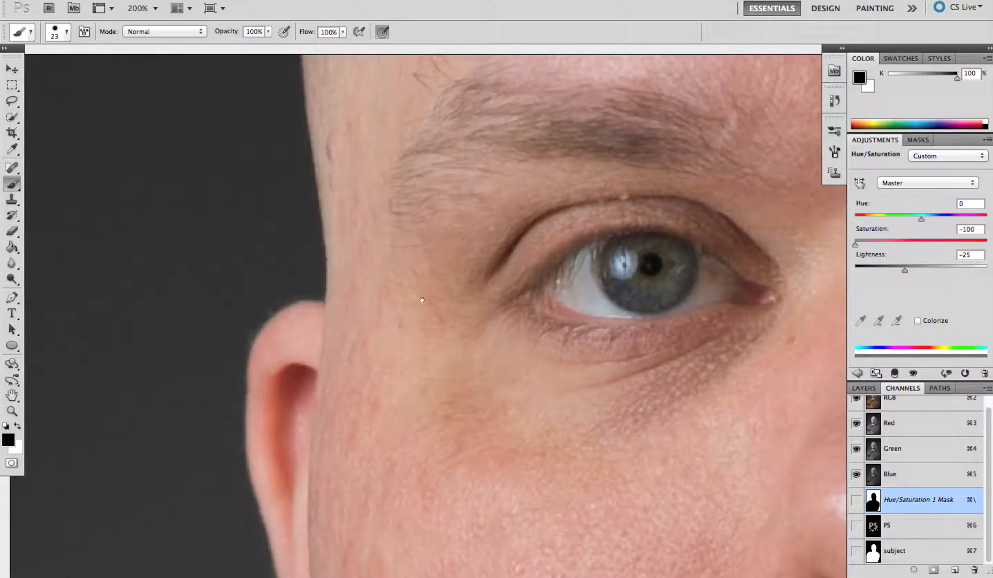
left_click_drag(421, 299, 413, 369)
left_click_drag(471, 117, 432, 340)
left_click_drag(541, 113, 364, 332)
left_click_drag(750, 151, 402, 328)
left_click_drag(454, 311, 409, 209)
left_click_drag(430, 344, 408, 187)
left_click_drag(429, 423, 396, 198)
left_click_drag(425, 345, 395, 209)
left_click_drag(434, 329, 424, 228)
left_click_drag(412, 418, 408, 297)
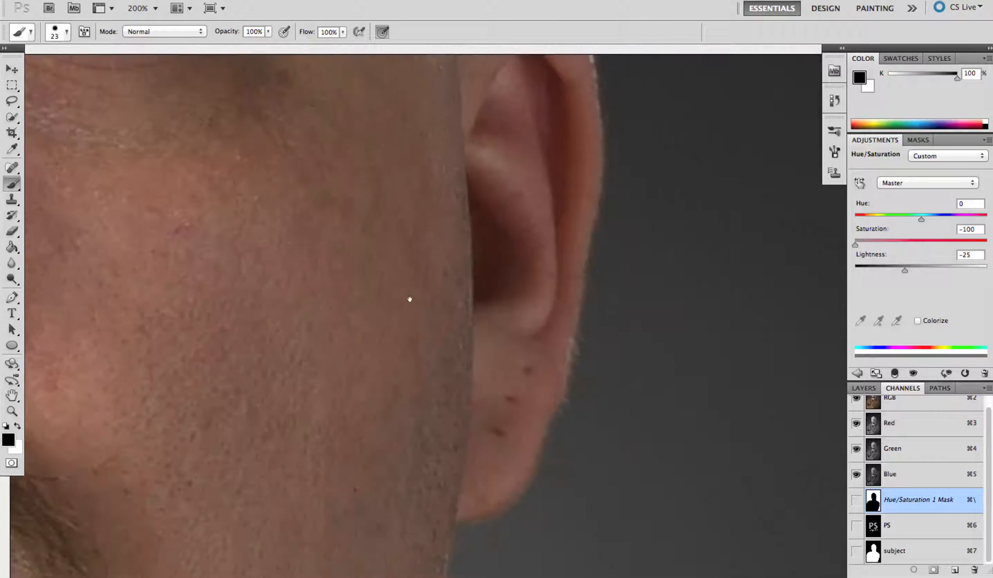
left_click_drag(405, 355, 397, 285)
left_click_drag(407, 222, 421, 211)
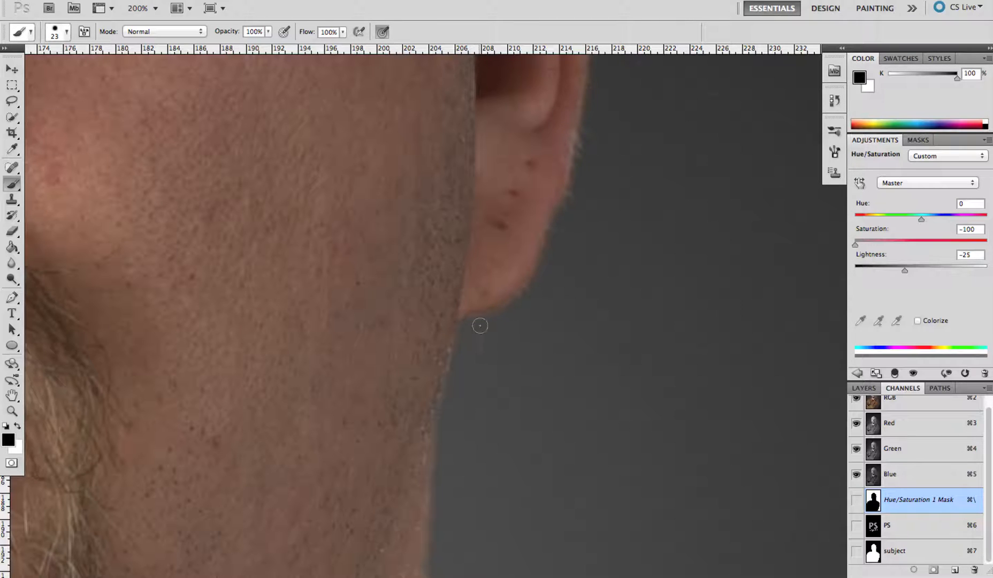
- Touch up the mask along the shaded earlobe's lower edge with the 23 px brush, alternating white and black
key("x")
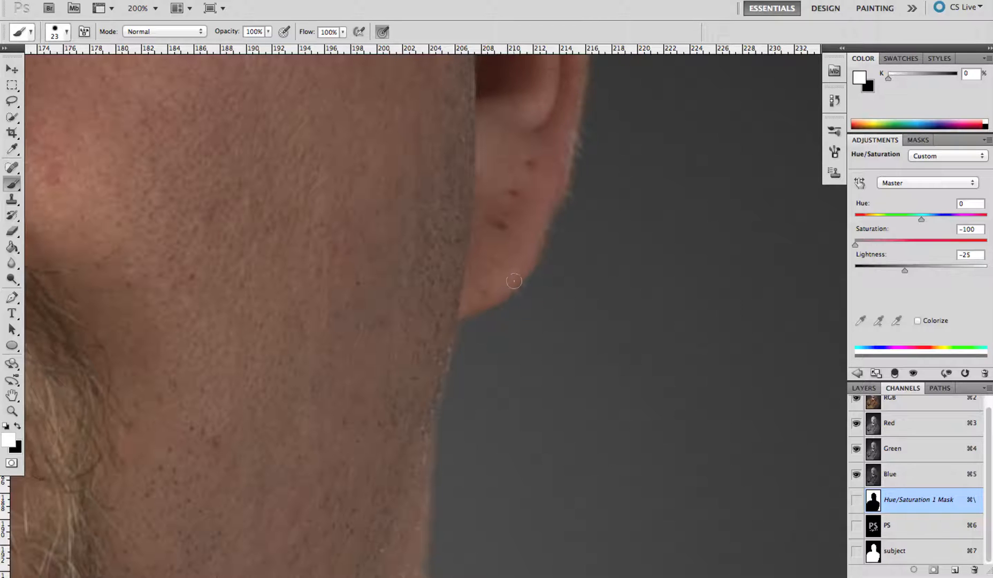
key("x")
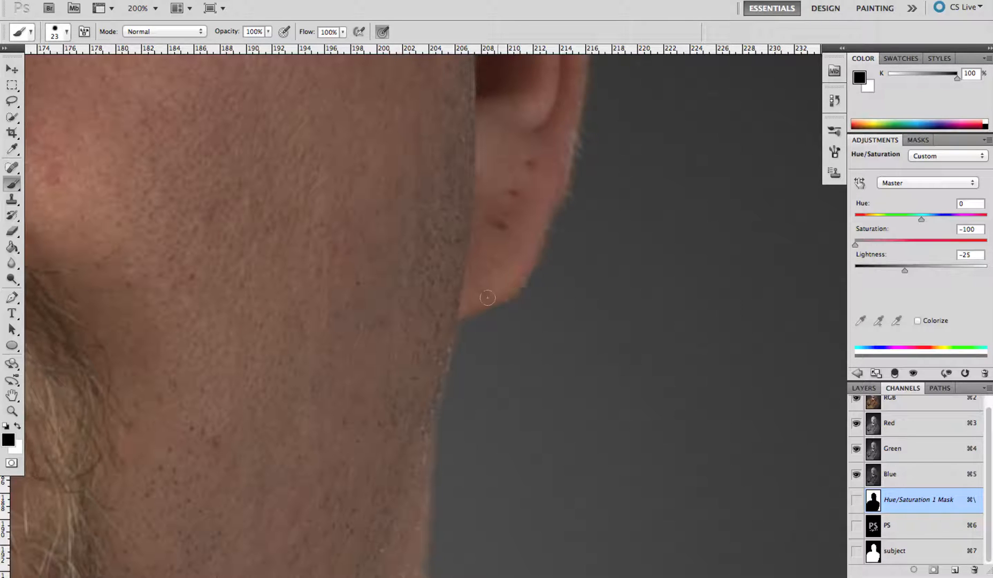
key("x")
key("x")
mouse_move(511, 290)
left_mouse_down()
mouse_move(518, 295)
mouse_move(498, 313)
mouse_move(525, 290)
left_mouse_up()
key("x")
- Paint black on the Hue/Saturation mask along the grey-fringed collar and shoulder edge below the shaded side of the neck
scroll(492, 392, "down", 10)
scroll(512, 324, "left", 3)
scroll(503, 332, "down", 5)
scroll(503, 332, "right", 4)
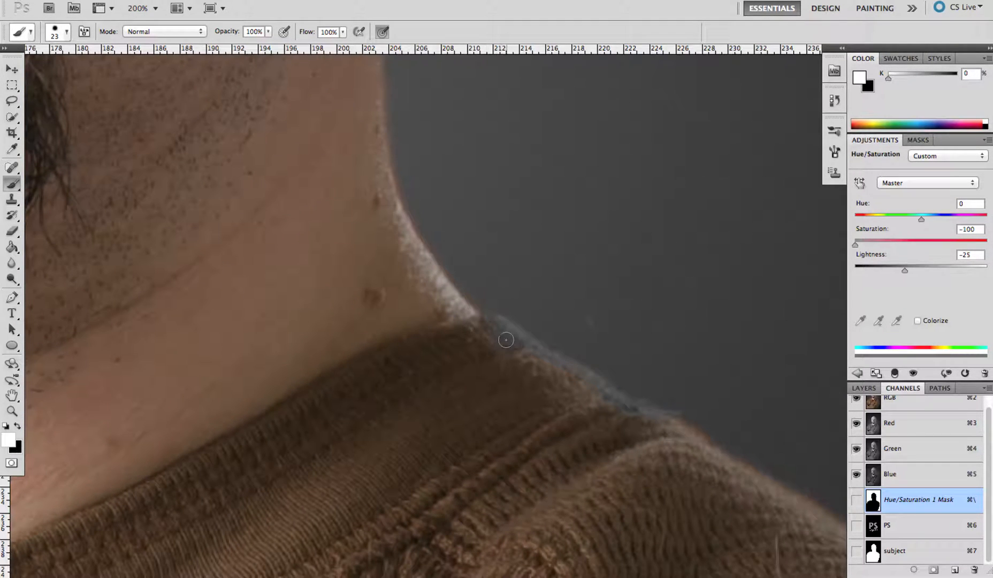
key("x")
mouse_move(504, 348)
left_mouse_down()
mouse_move(486, 328)
mouse_move(556, 374)
left_mouse_up()
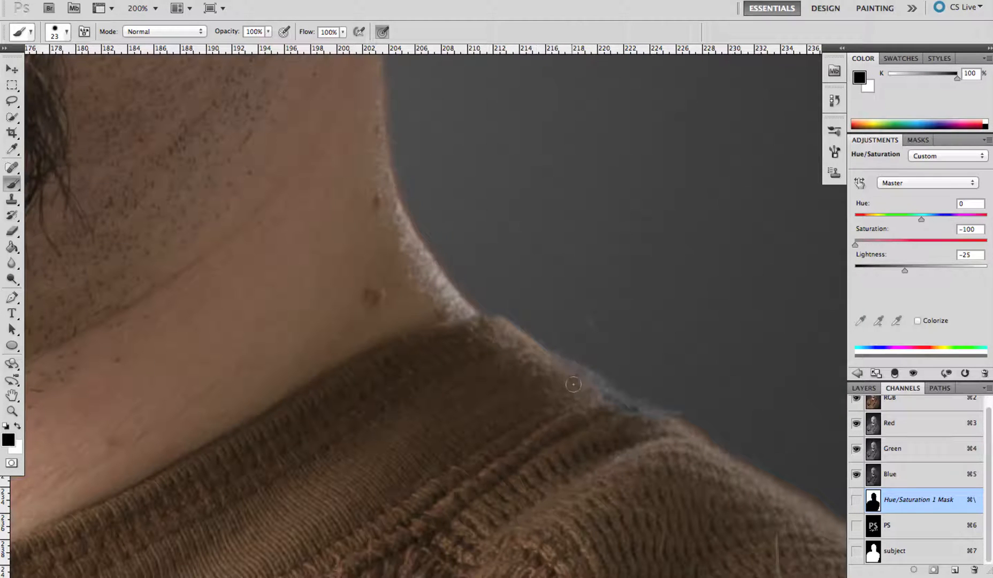
scroll(521, 332, "down", 3)
scroll(521, 332, "right", 2)
mouse_move(510, 313)
left_mouse_down()
mouse_move(519, 315)
mouse_move(509, 300)
mouse_move(633, 386)
left_mouse_up()
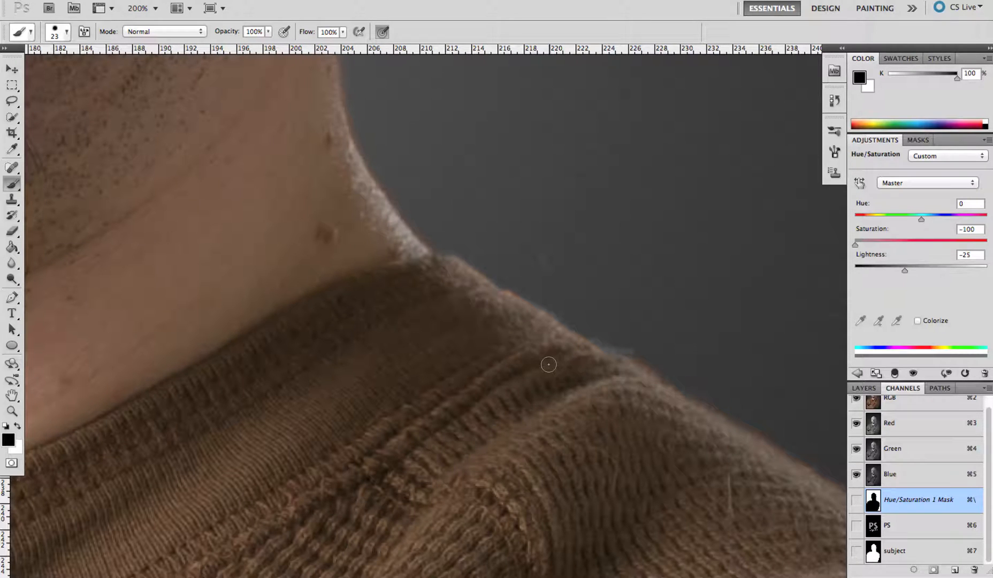
- Paint down the background beside the man in Quick Mask mode with a 447 px brush, convert it to a selection and deselect
key("super+minus")
key("super+minus")
key("super+minus")
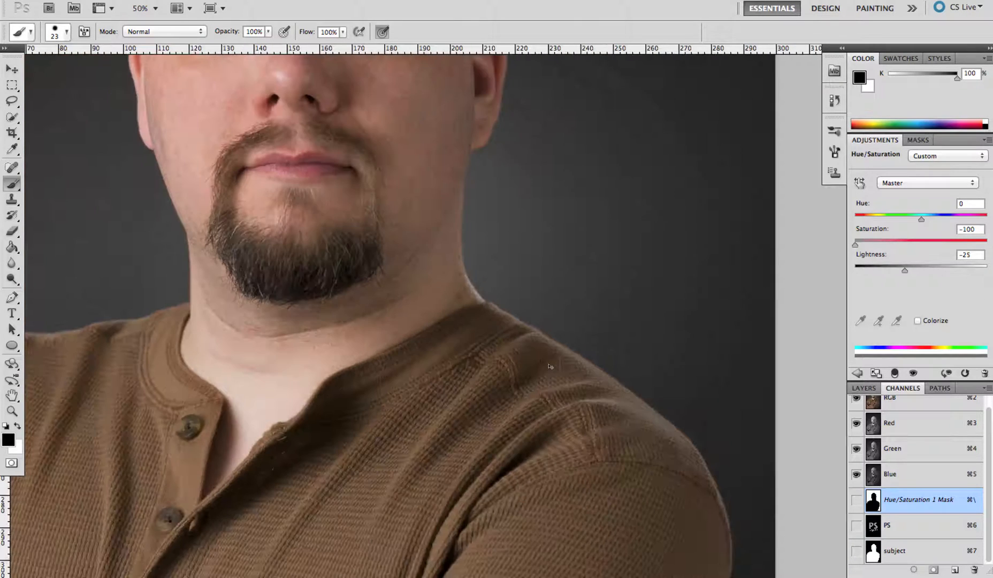
key("super+minus")
key("super+minus")
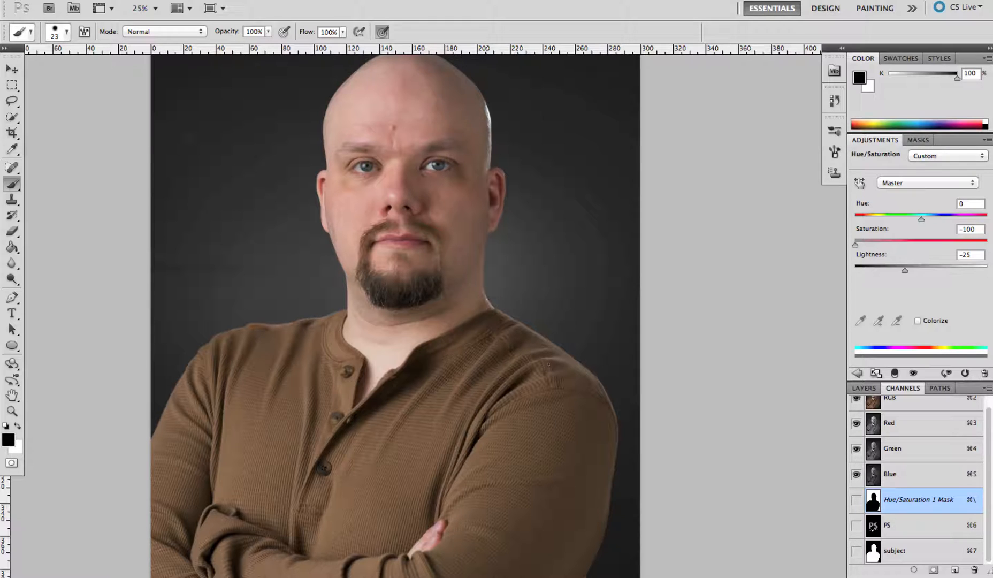
left_click(13, 463)
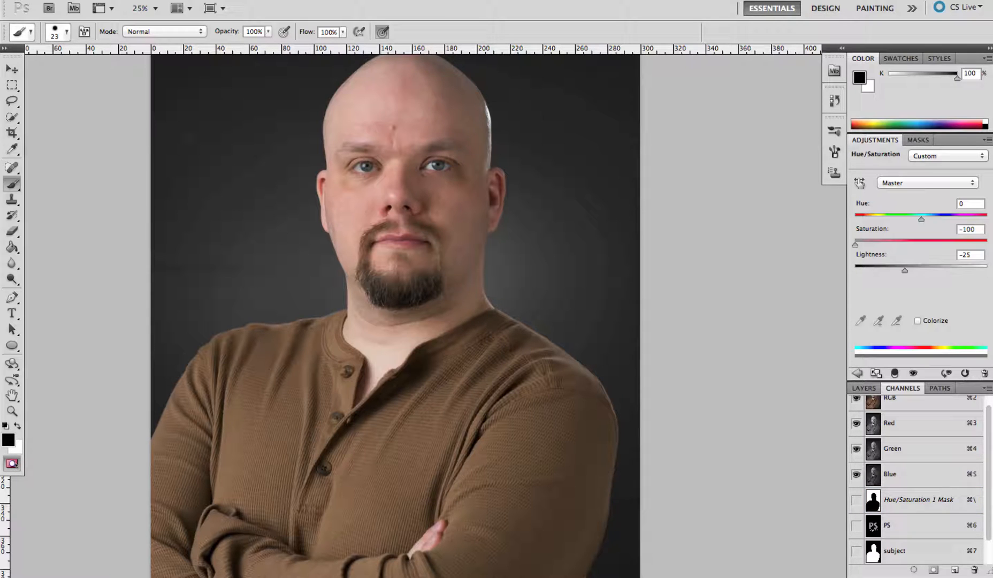
left_click(14, 463)
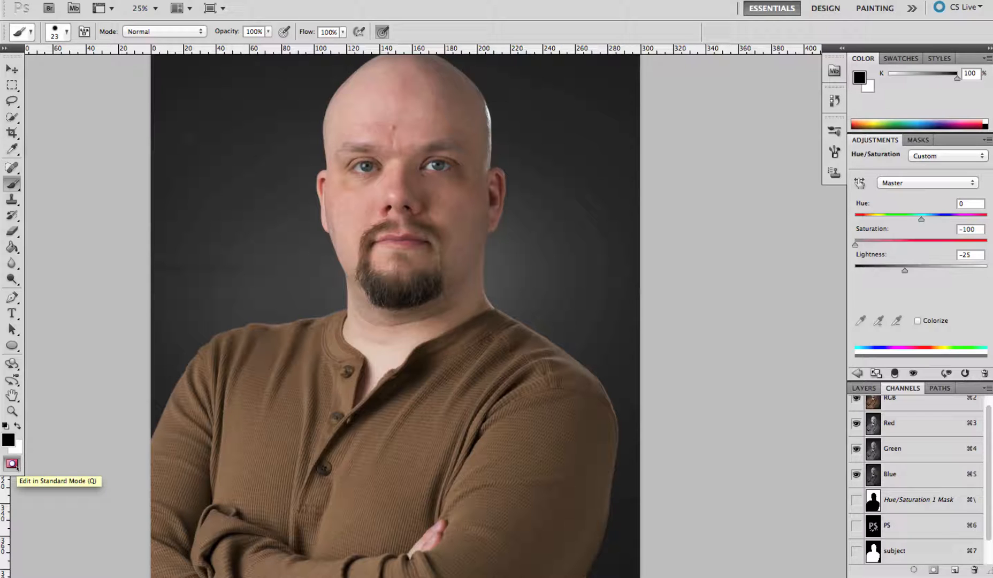
left_click(13, 464)
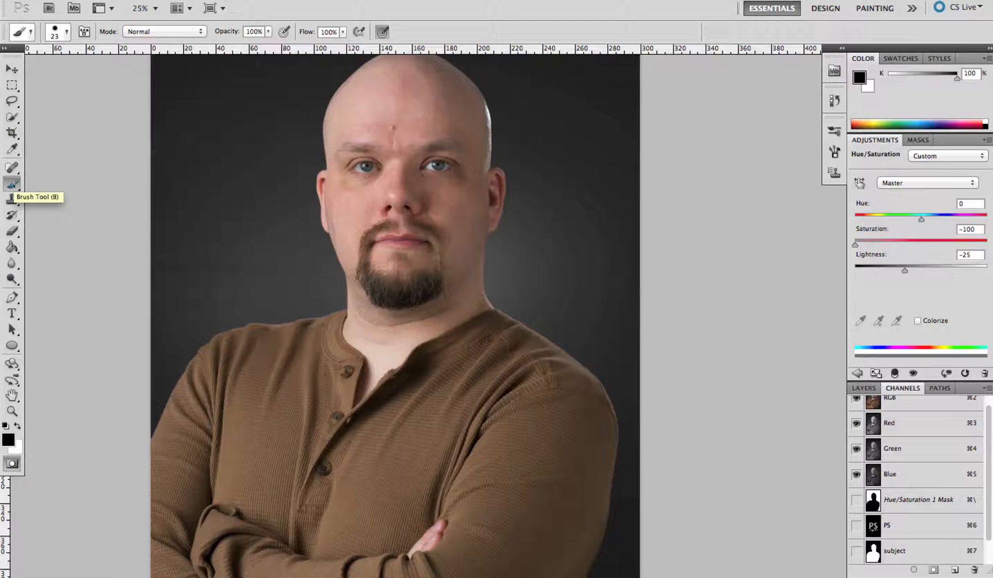
left_click_drag(304, 277, 334, 275)
mouse_move(166, 73)
left_mouse_down()
mouse_move(163, 268)
mouse_move(211, 75)
mouse_move(206, 118)
left_mouse_up()
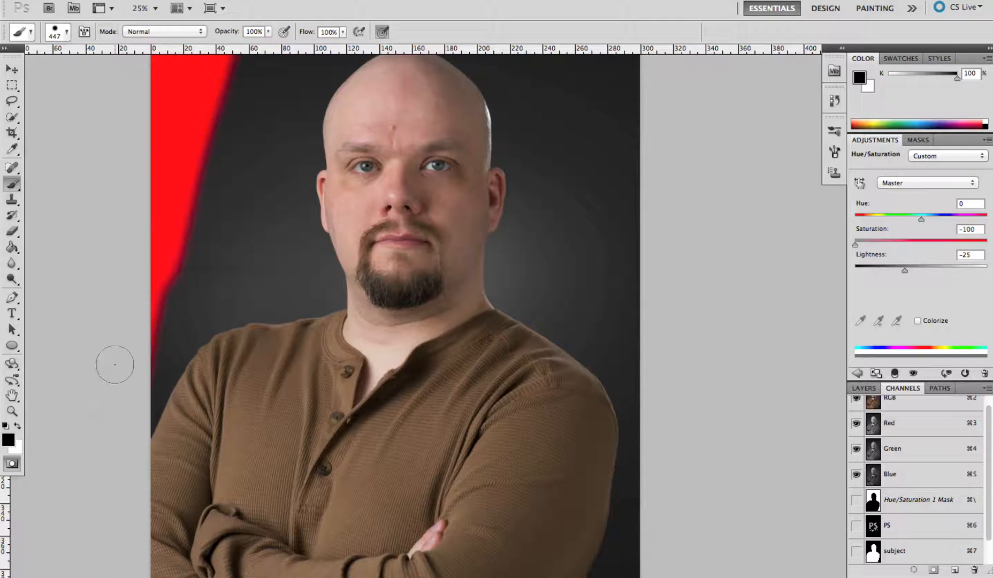
left_click(16, 466)
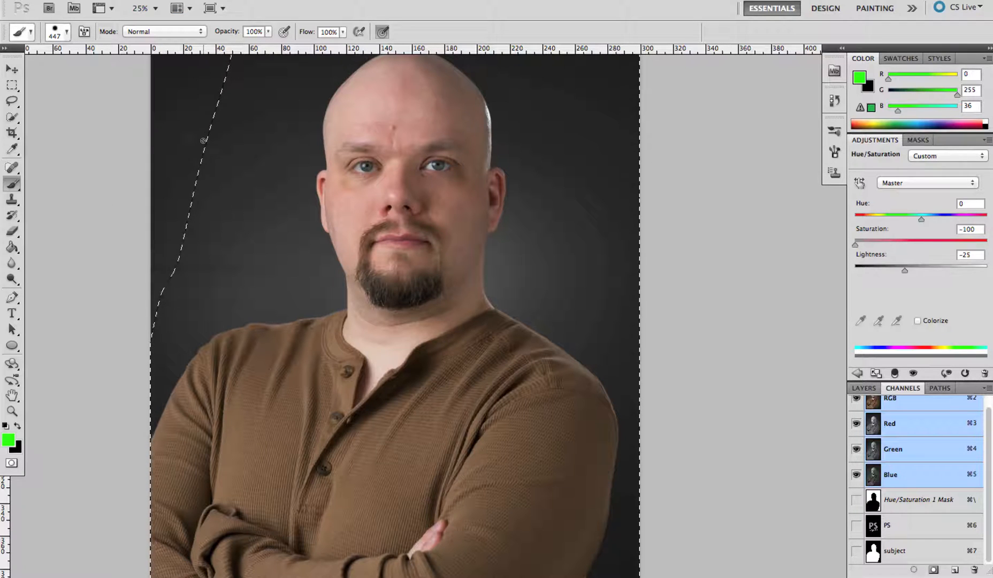
key("super+d")
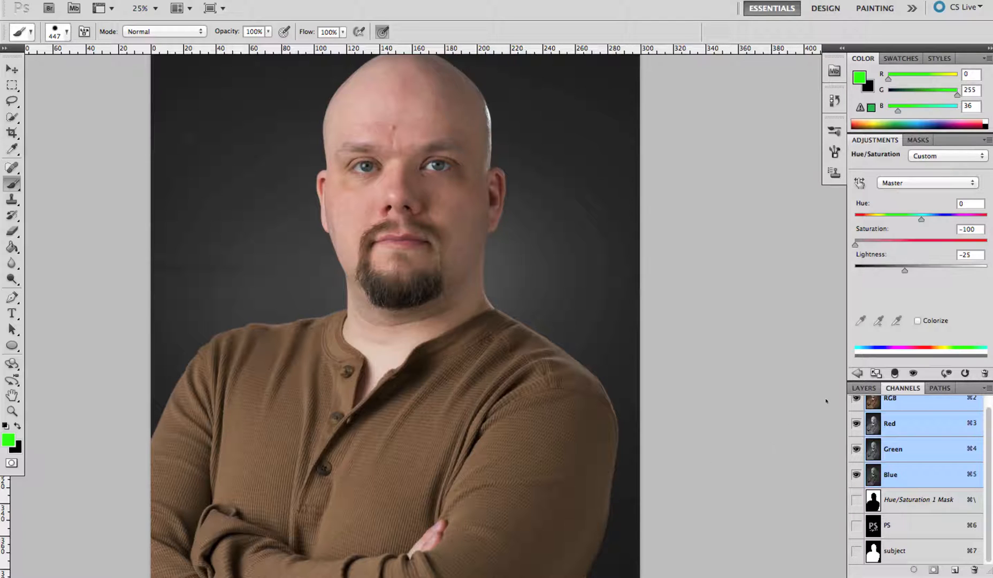
- Compare the layers with the channels and unlink the mask from the Hue/Saturation layer
left_click(858, 388)
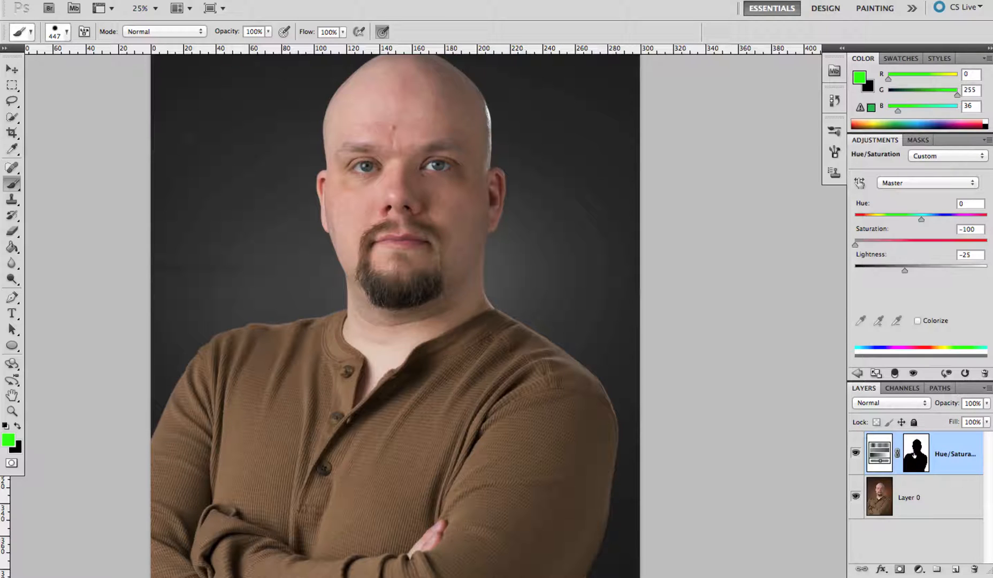
left_click(902, 388)
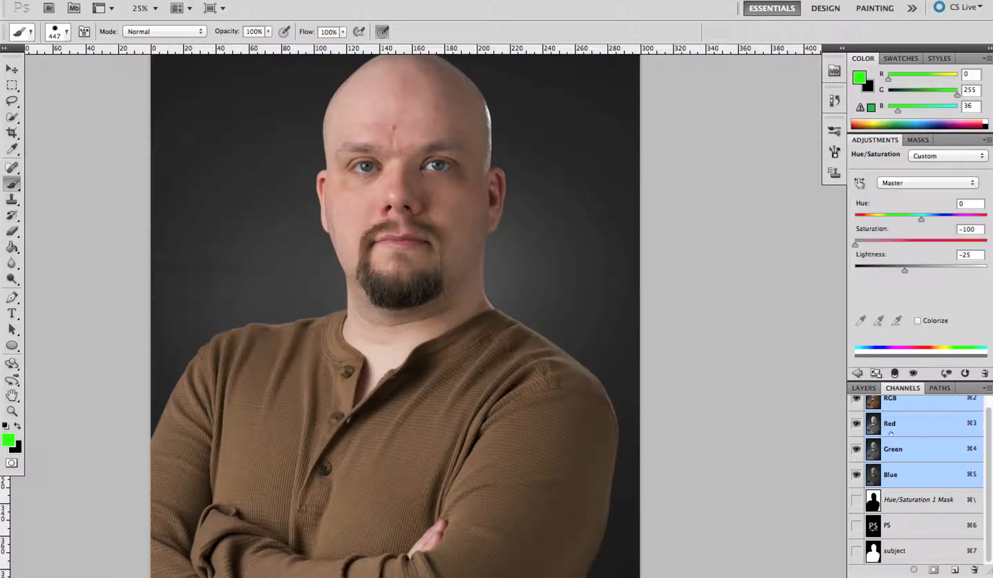
left_click(865, 390)
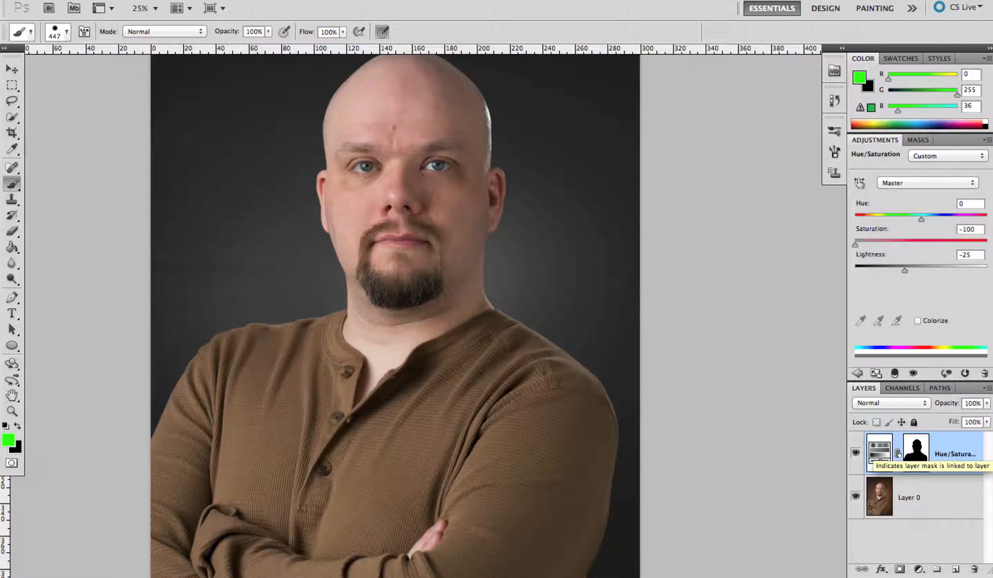
left_click(898, 453)
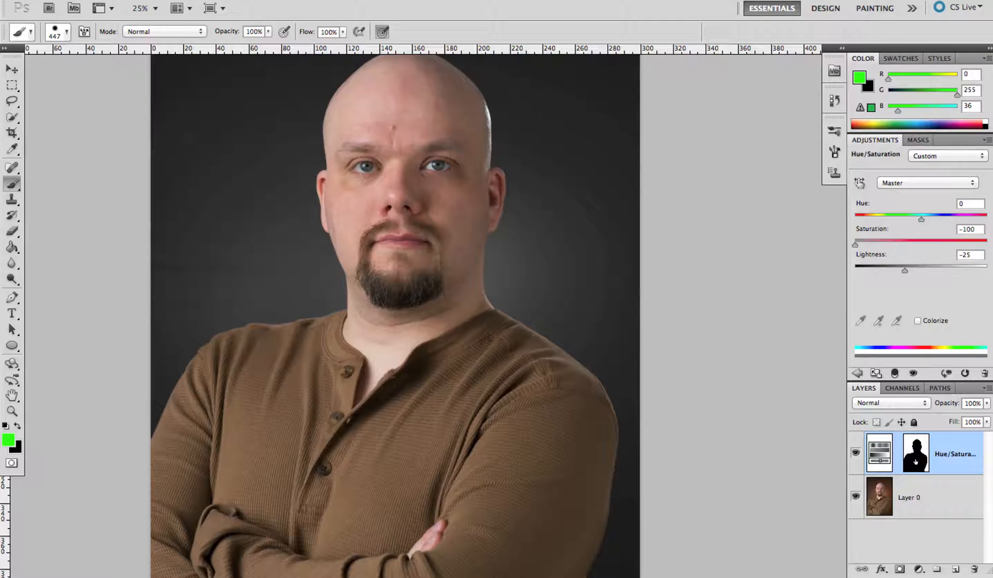
left_click(898, 453)
- Free Transform only the Hue/Saturation mask, scaling it to 123.34% and placing it at X 1315 px, Y 2408.01 px
left_click(12, 70)
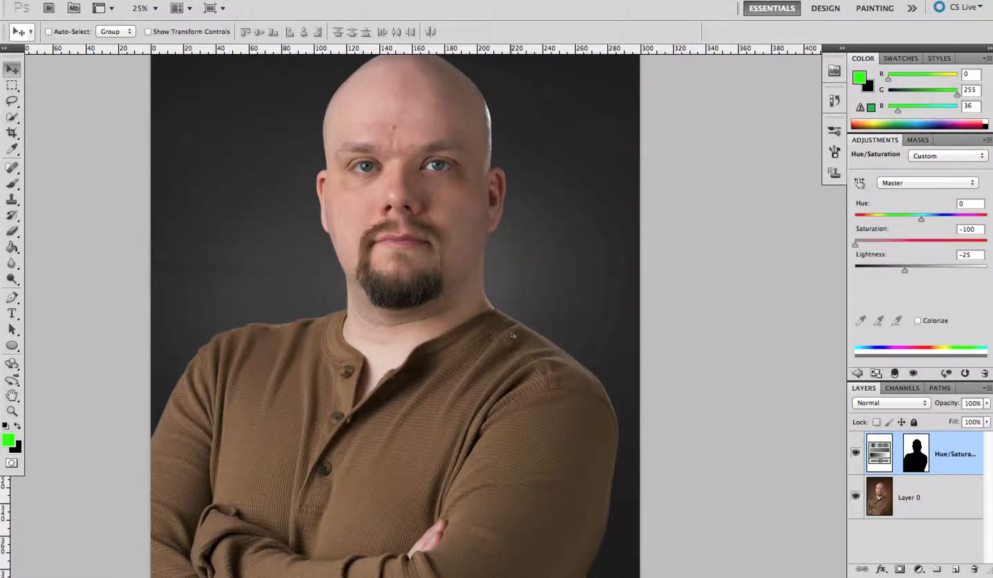
key("super+minus")
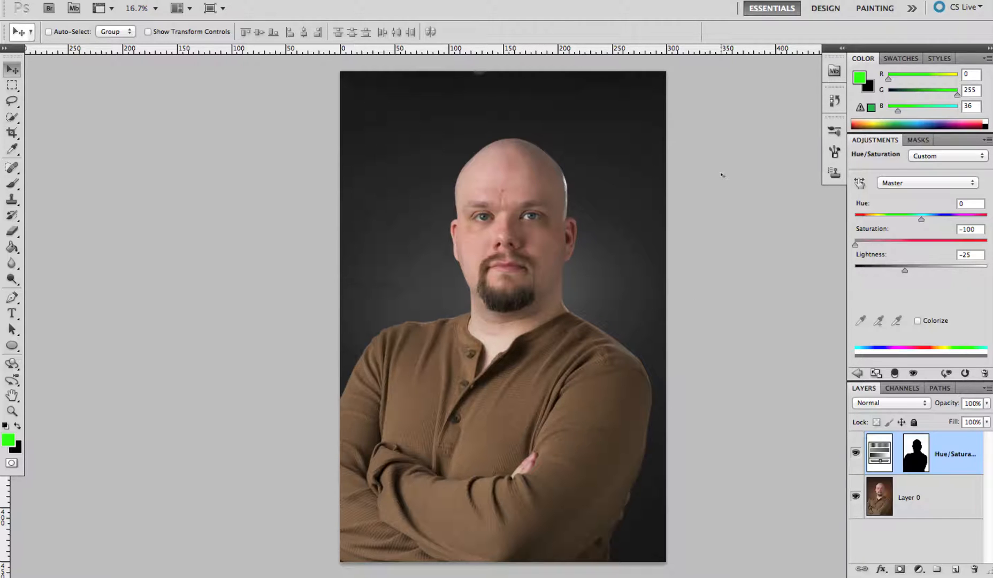
left_click(917, 454)
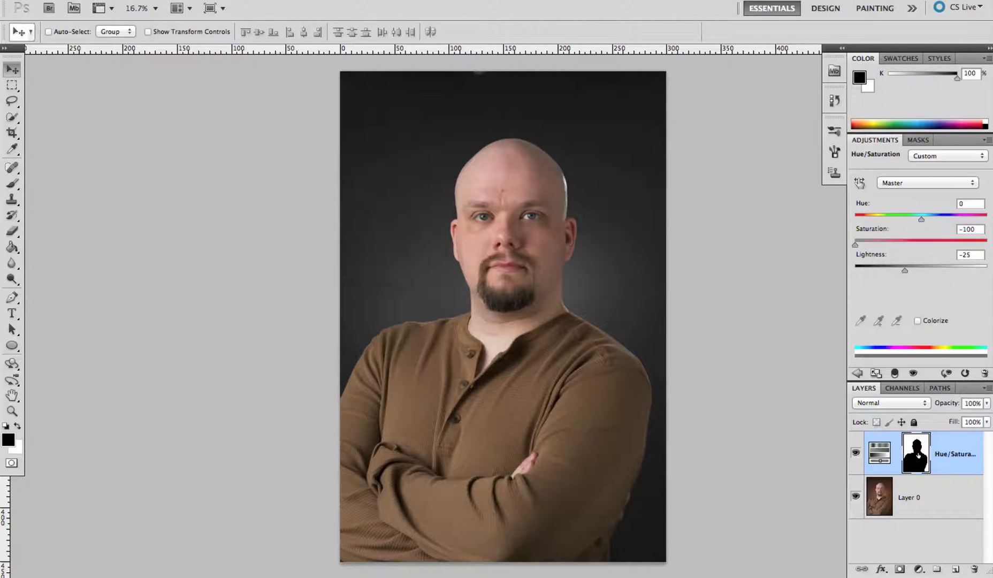
key("ctrl+t")
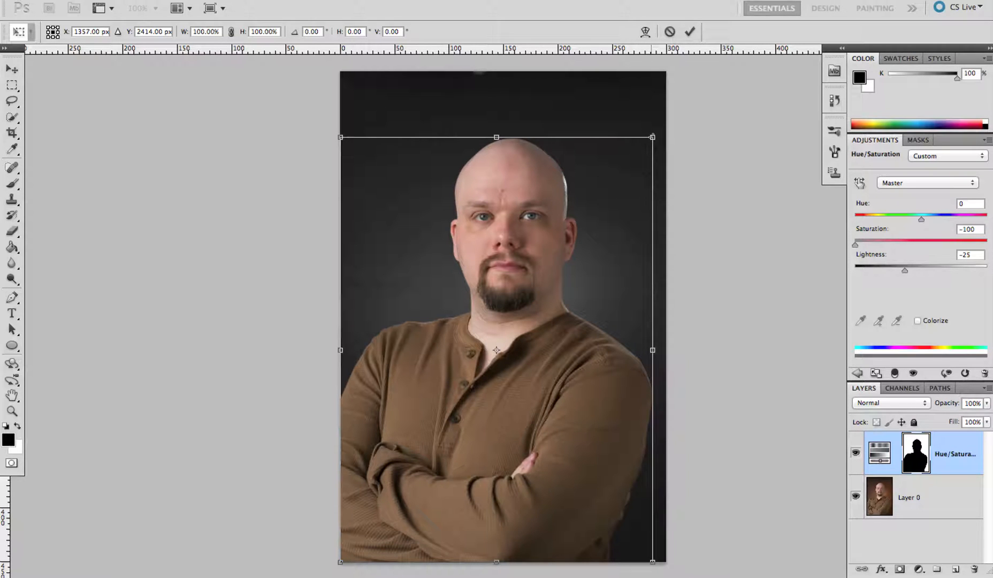
left_click_drag(654, 136, 686, 141)
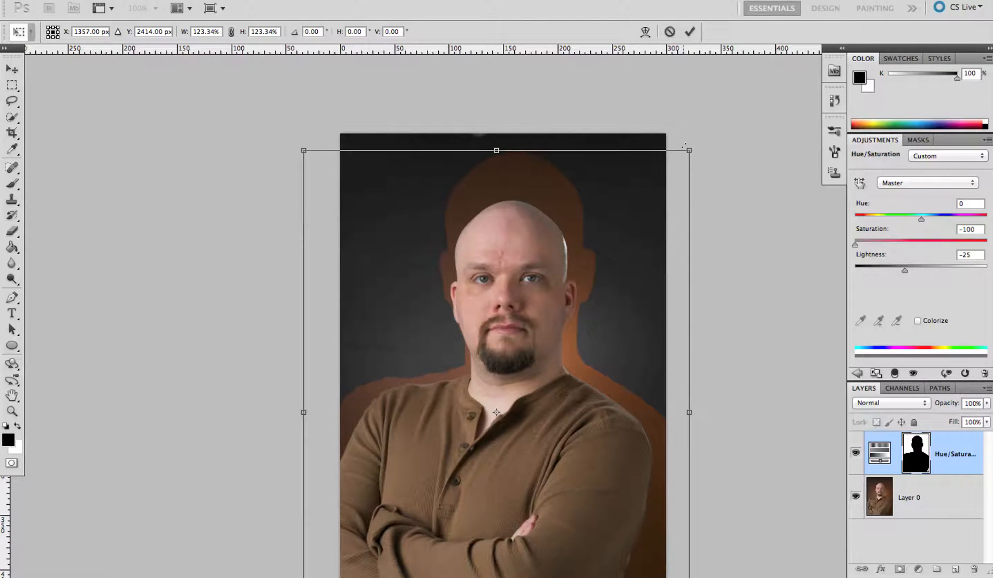
left_click_drag(624, 262, 622, 268)
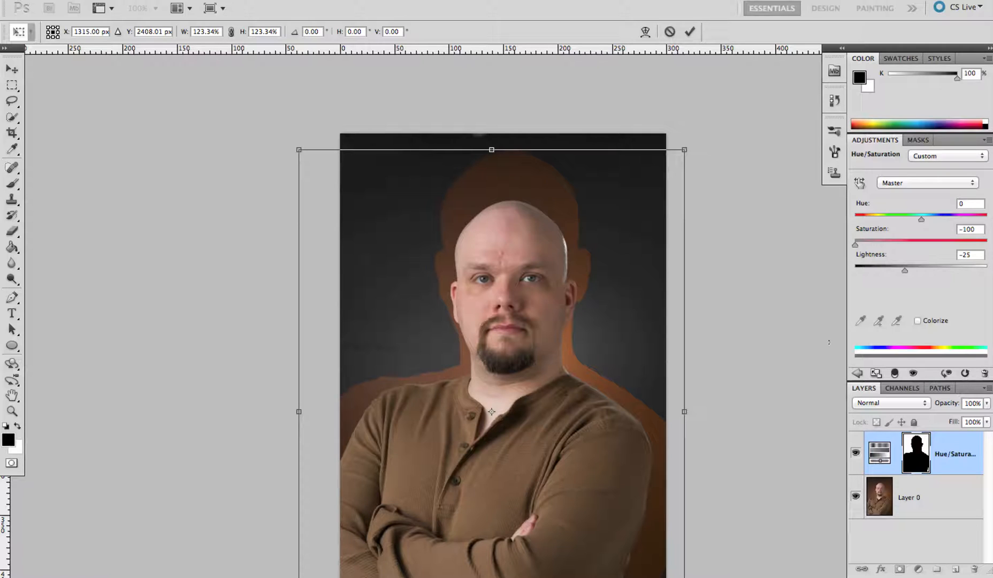
key("Return")
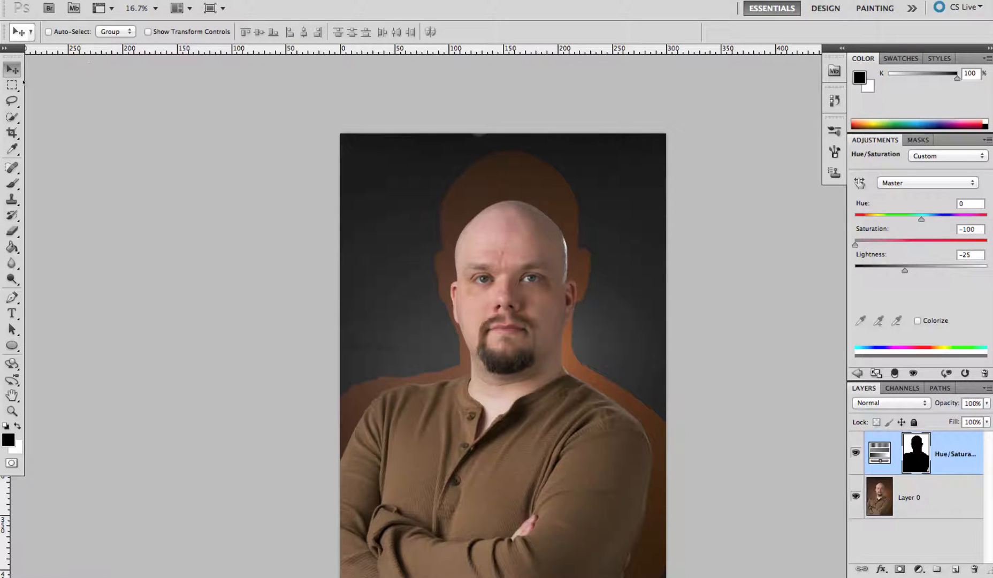
- Move the enlarged mask down and to the left of the man, and undo both the move and the scaling
left_click_drag(620, 249, 600, 267)
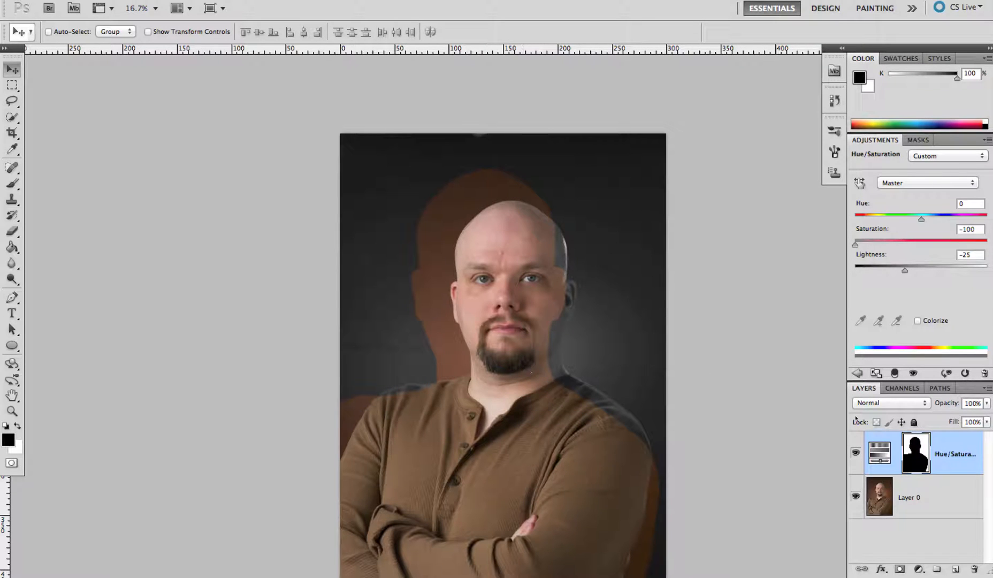
key("super+z")
key("super+z")
key("super+z")
key("super+alt+z")
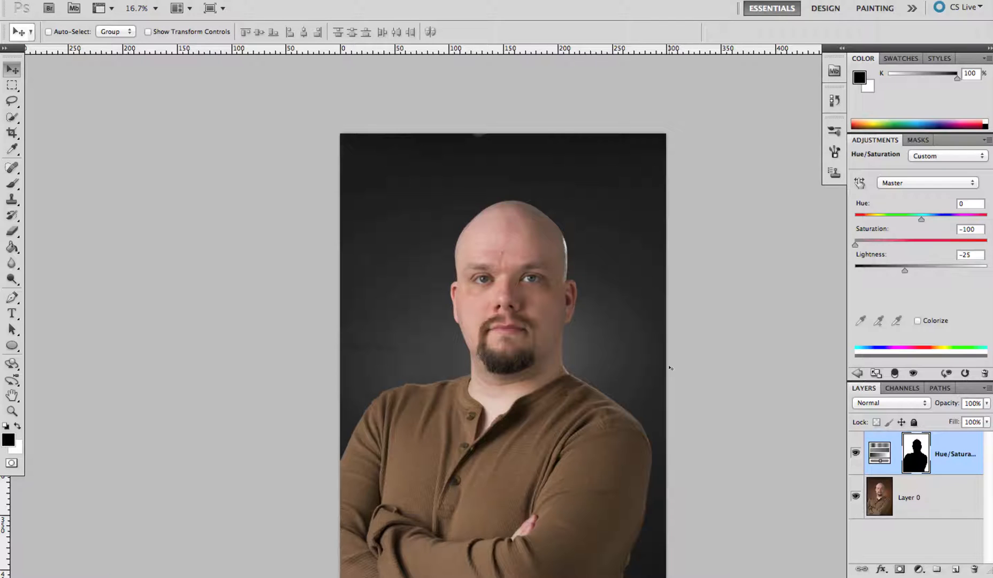
- Relink the mask to the Hue/Saturation layer
left_click(897, 453)
scroll(412, 313, "down", 3)
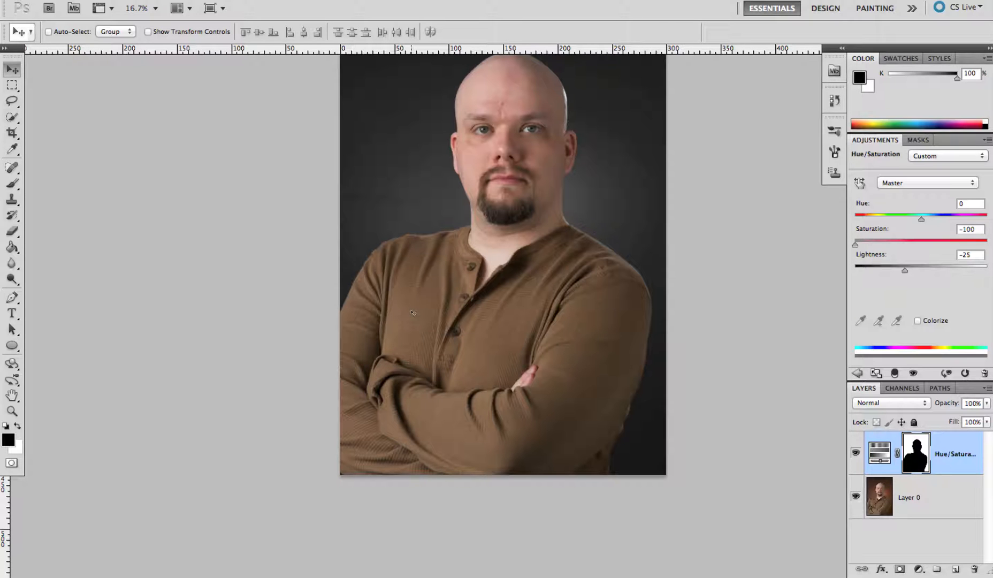
key("super+0")
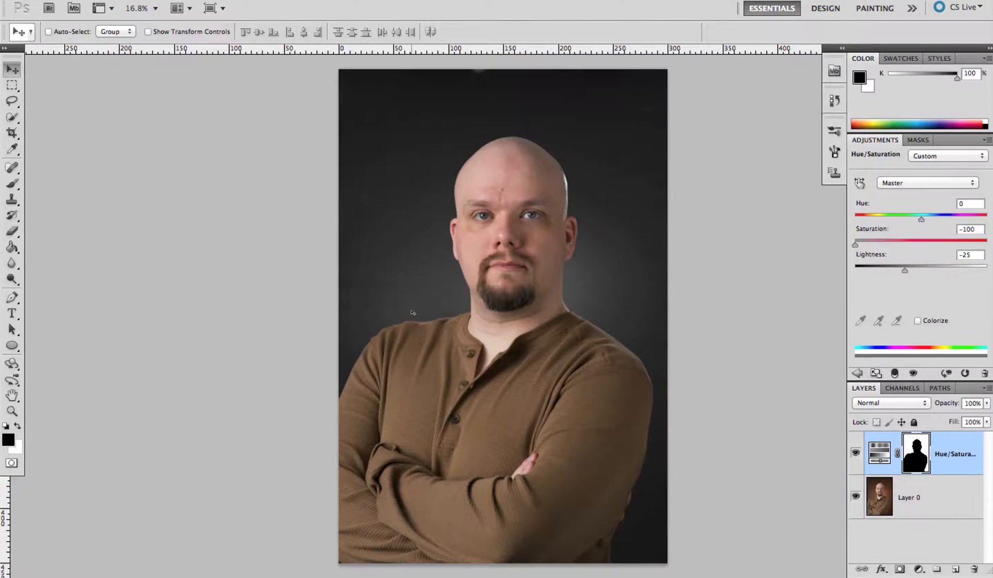